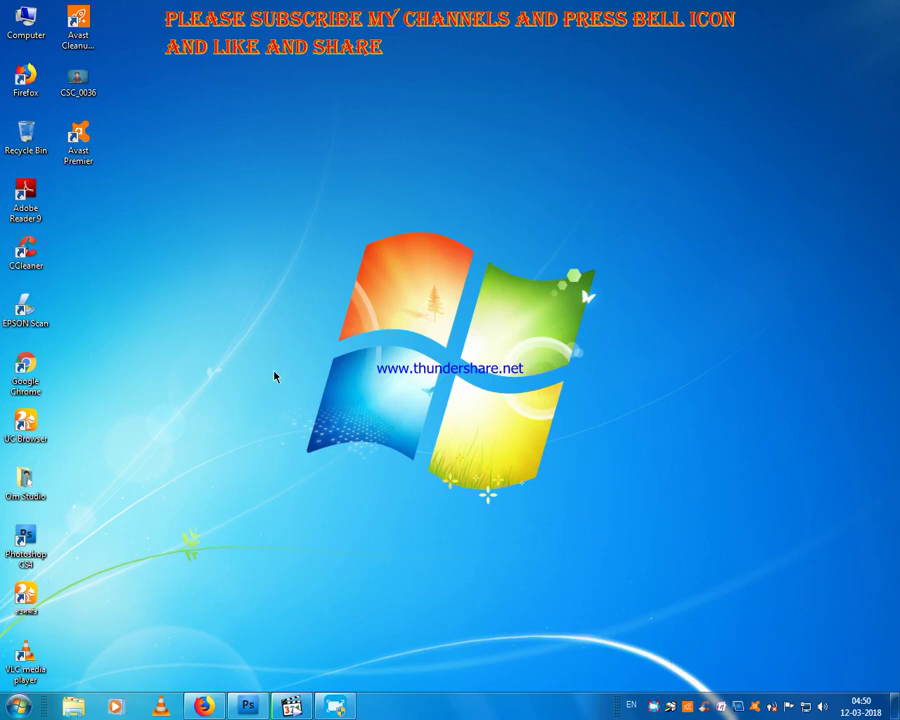
Restore the empty Photoshop CS4 workspace from the taskbar over the desktop.
{"action": "left_click", "coordinate": [250, 707]}
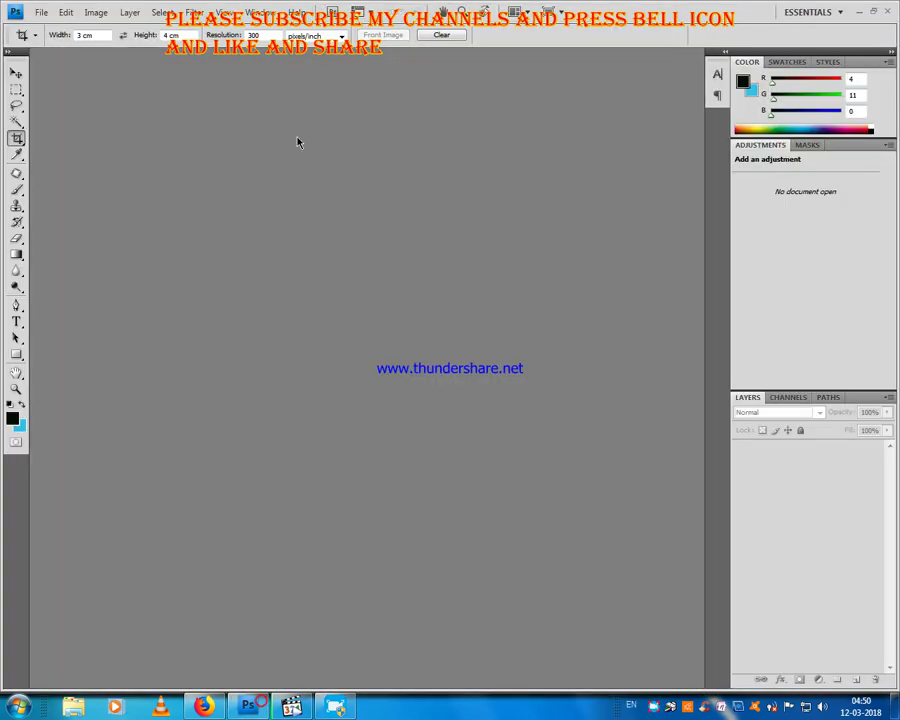
{"action": "left_click", "coordinate": [42, 13]}
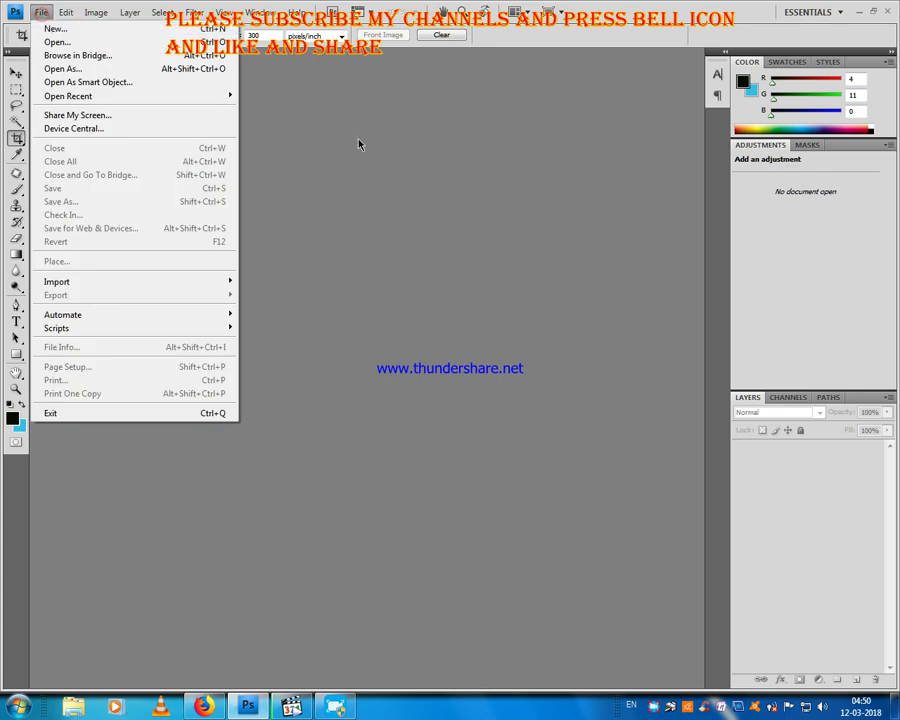
{"action": "left_click", "coordinate": [359, 141]}
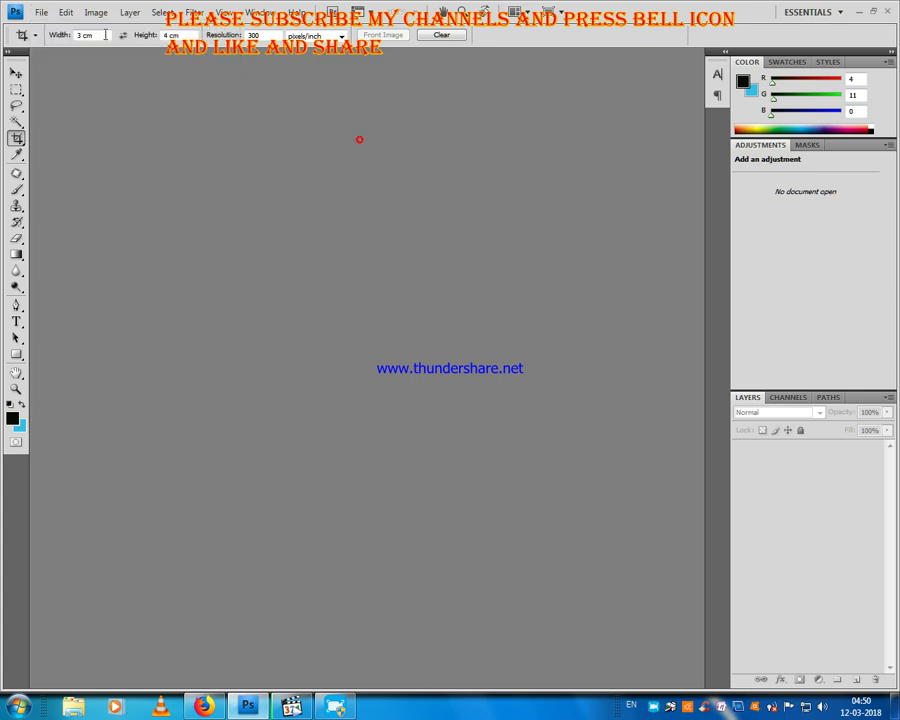
{"action": "left_click", "coordinate": [861, 13]}
{"action": "left_click_drag", "start_coordinate": [110, 5], "coordinate": [766, 152]}
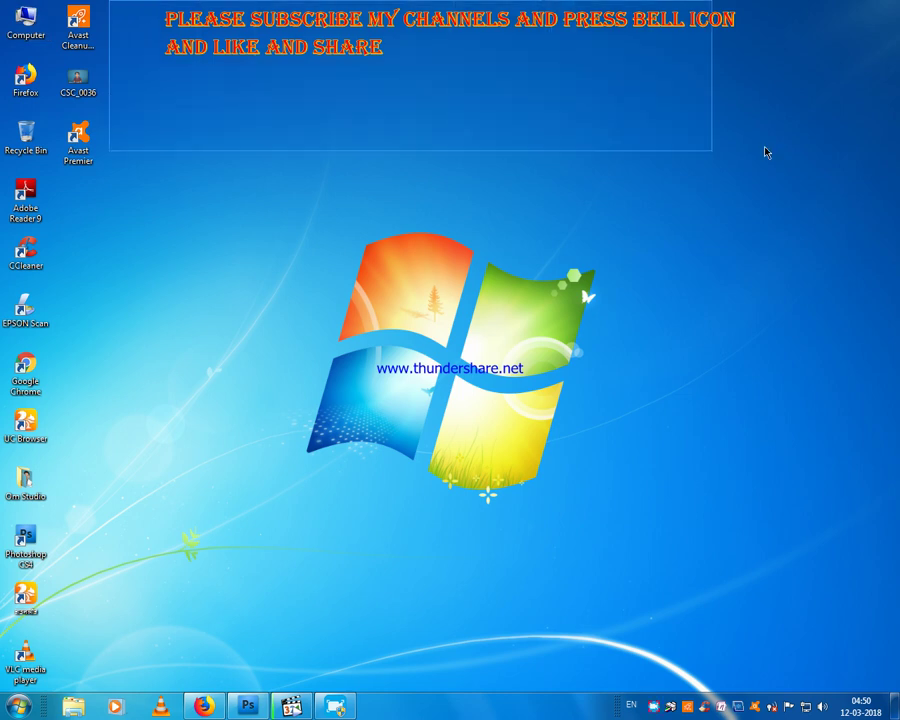
{"action": "left_click_drag", "start_coordinate": [766, 152], "coordinate": [832, 137]}
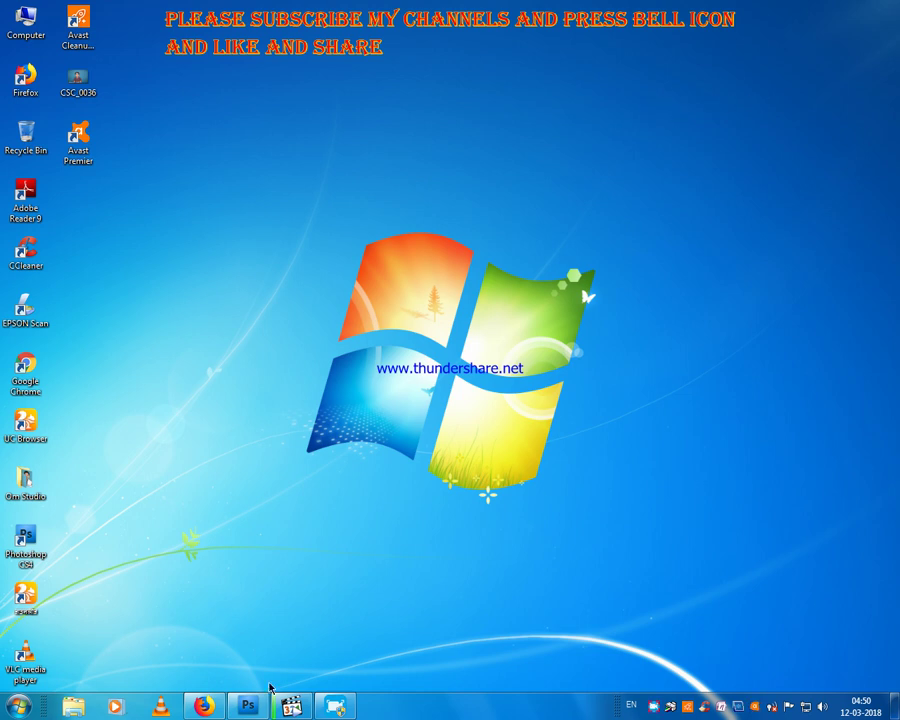
{"action": "left_click", "coordinate": [247, 706]}
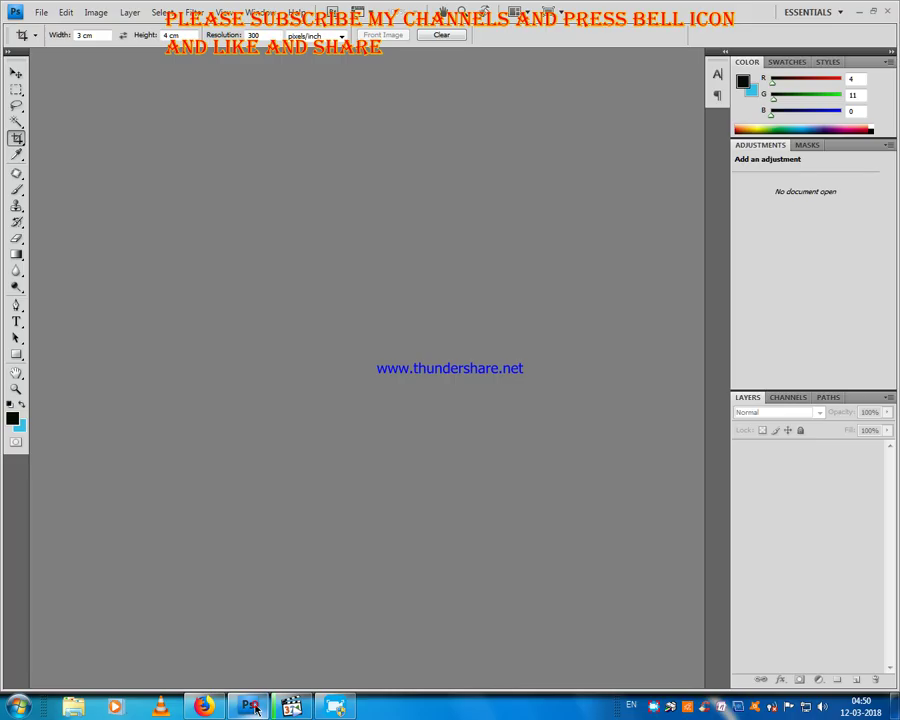
{"action": "left_click", "coordinate": [43, 14]}
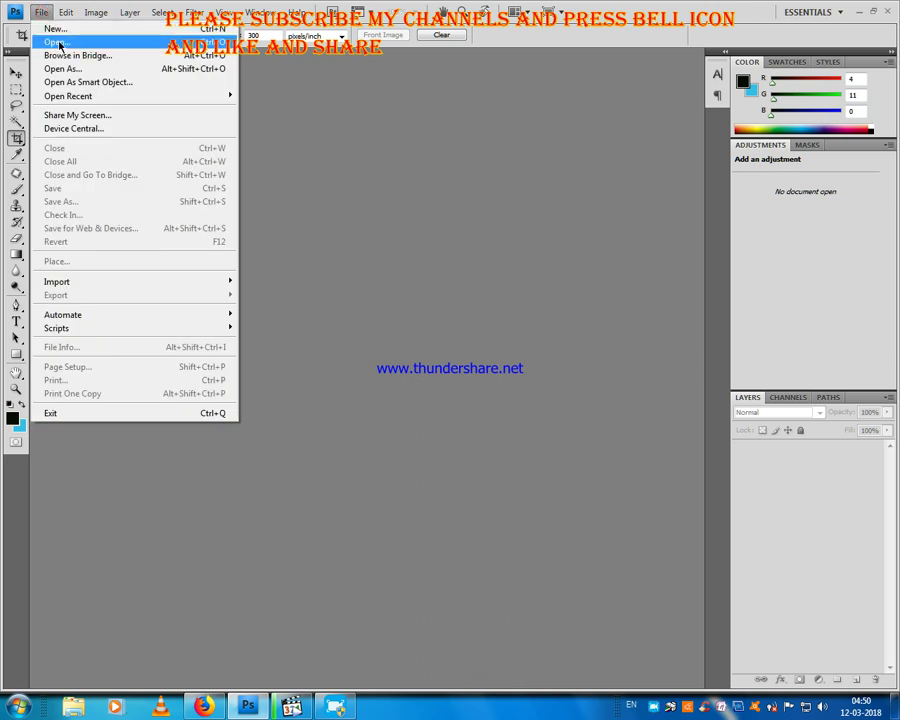
Open images.jpg from the user's Downloads folder through File > Open.
{"action": "left_click", "coordinate": [44, 40]}
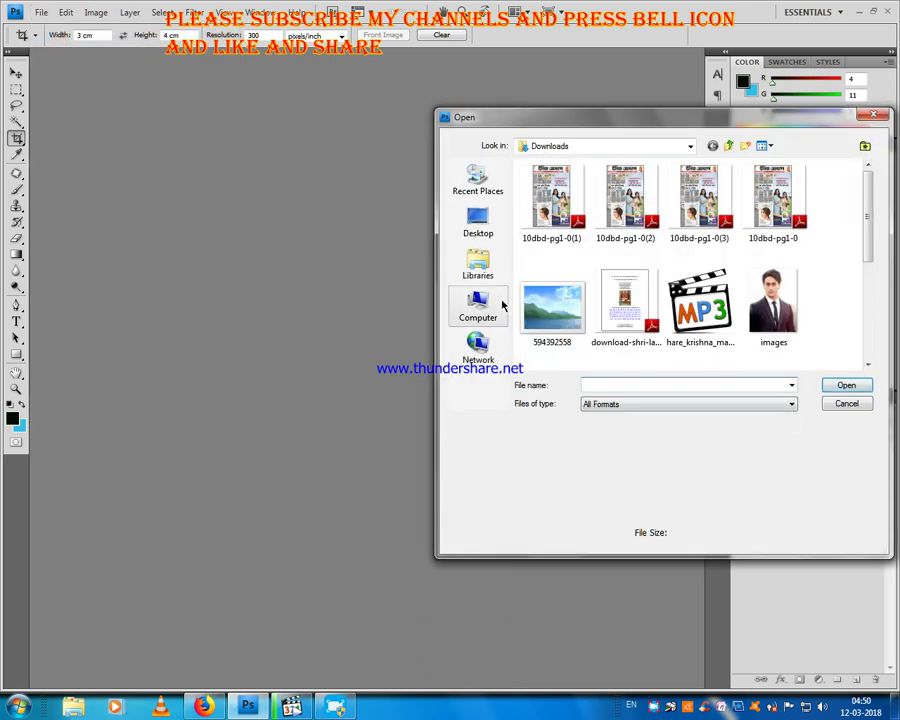
{"action": "left_click", "coordinate": [497, 304]}
{"action": "left_click", "coordinate": [480, 264]}
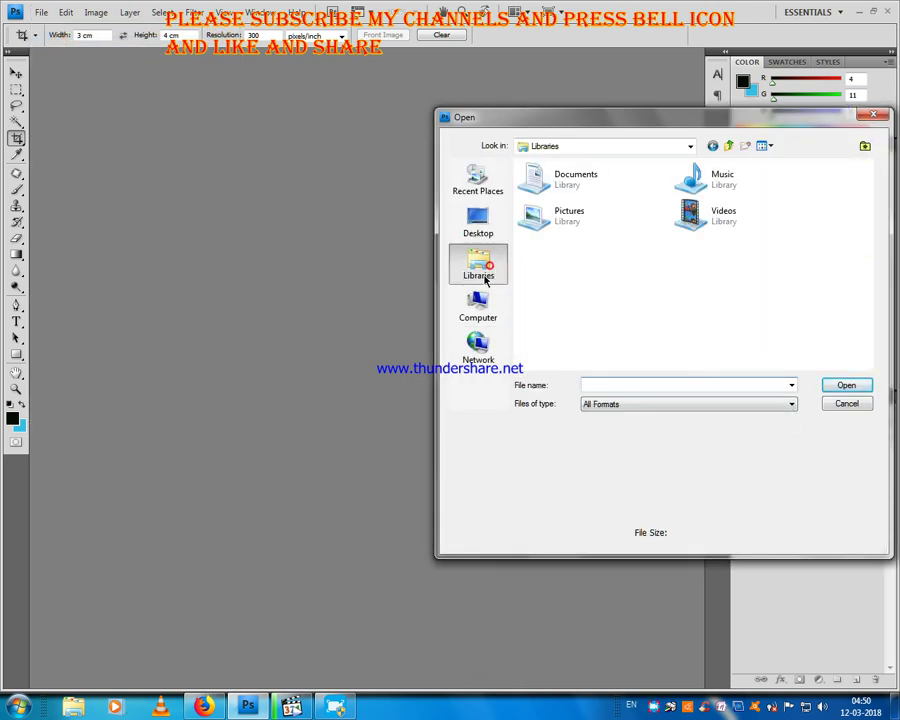
{"action": "double_click", "coordinate": [567, 211]}
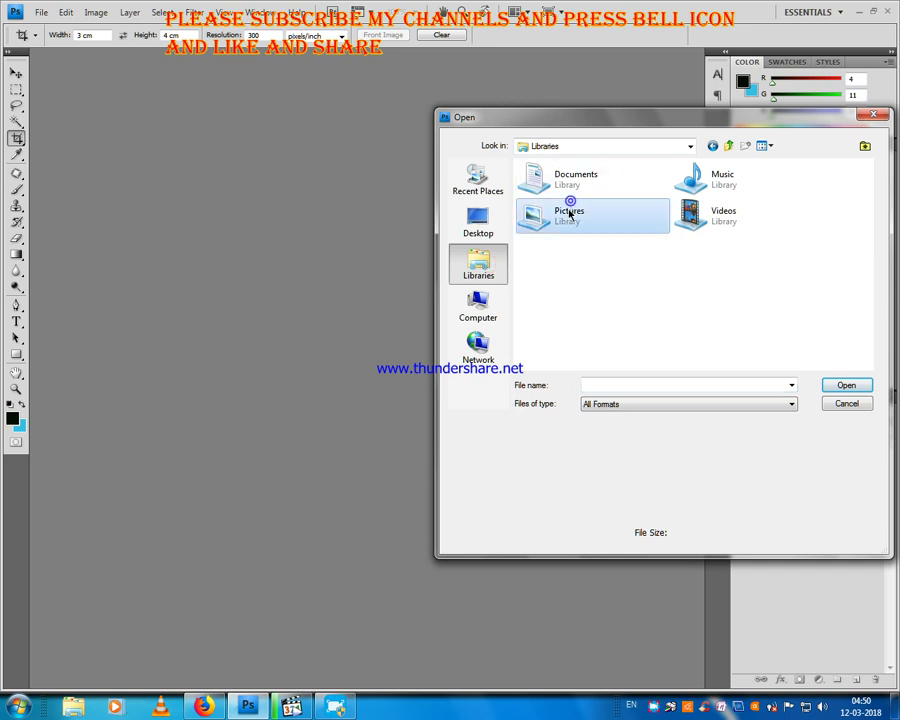
{"action": "key", "text": "BackSpace"}
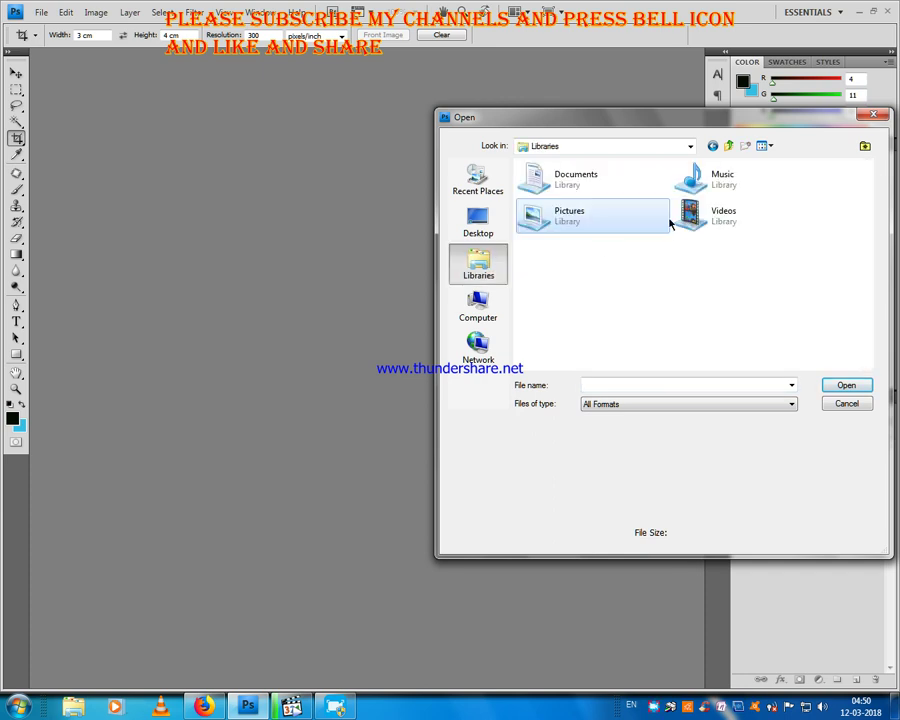
{"action": "key", "text": "BackSpace"}
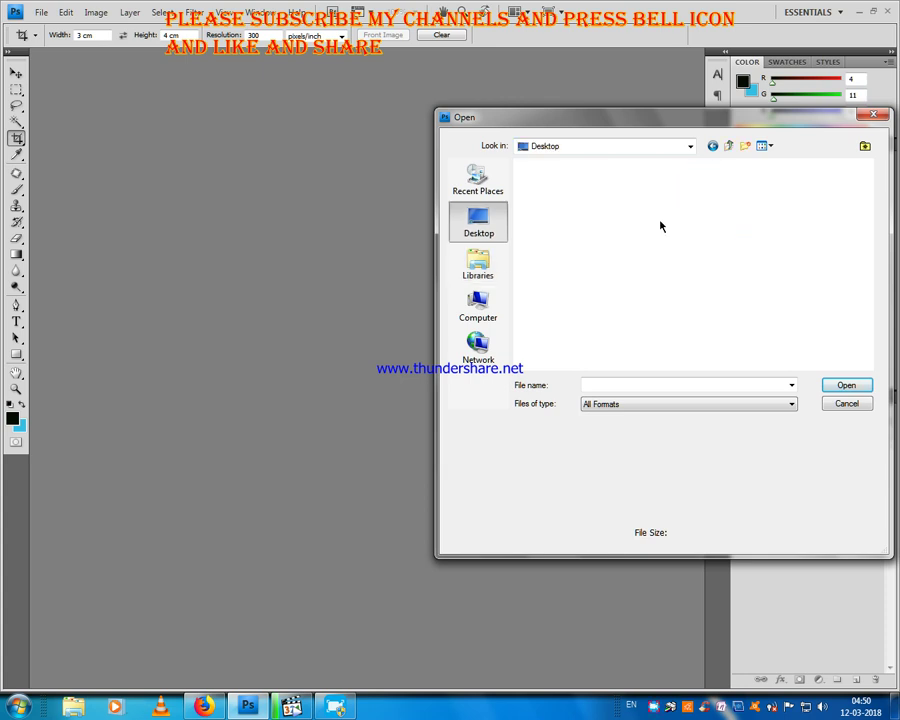
{"action": "double_click", "coordinate": [700, 182]}
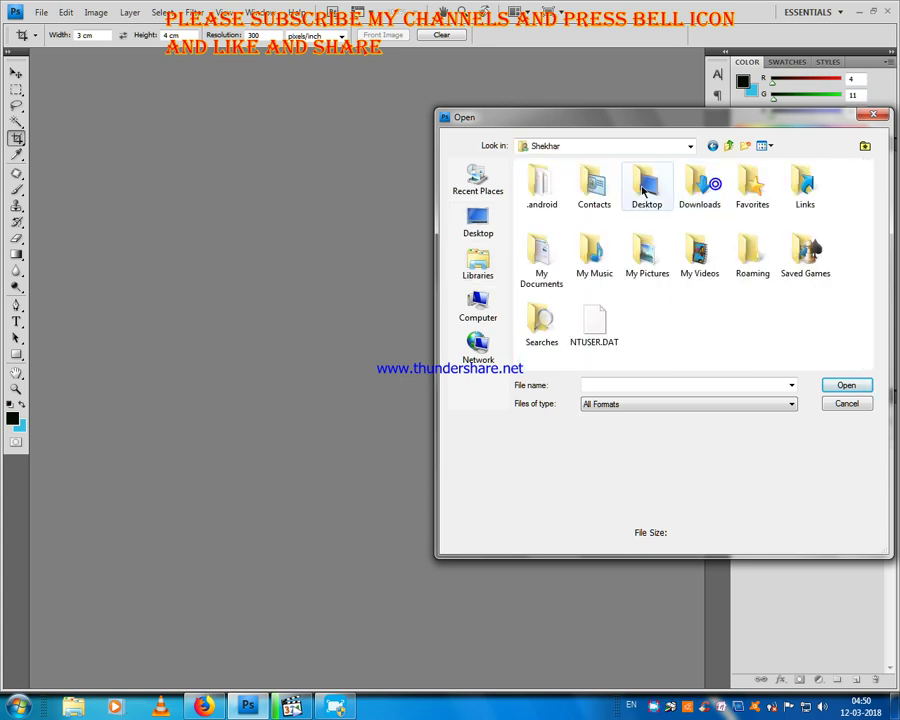
{"action": "double_click", "coordinate": [699, 184]}
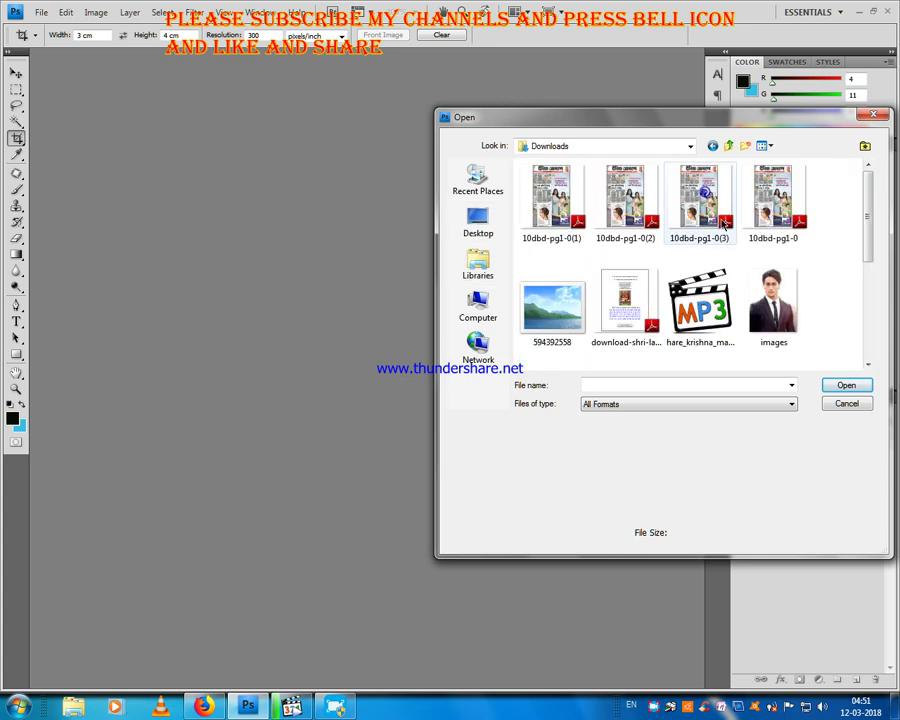
{"action": "left_click", "coordinate": [766, 286]}
{"action": "left_click", "coordinate": [840, 385]}
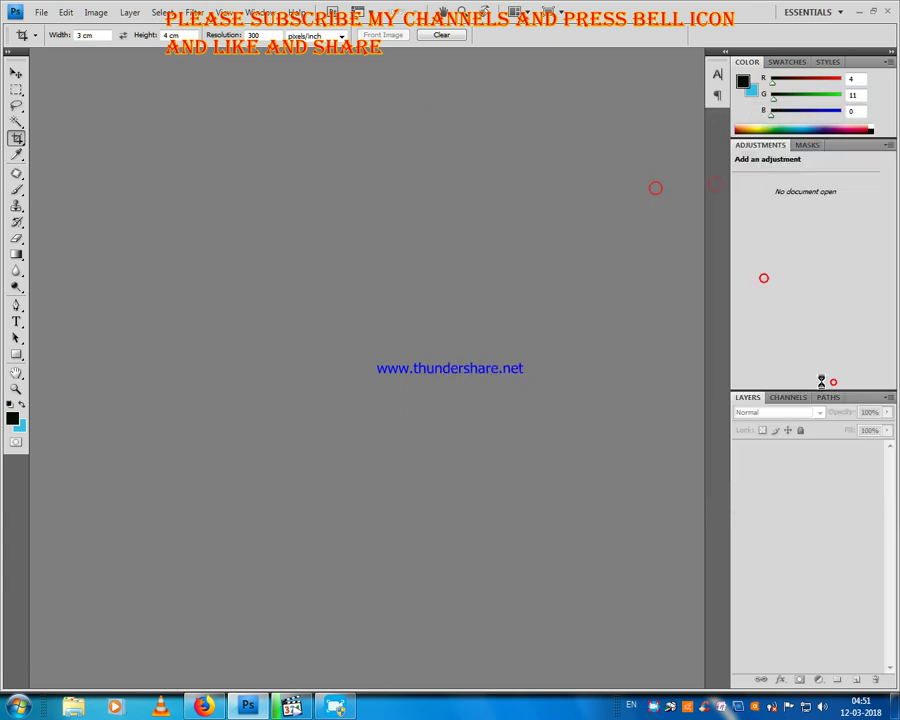
{"action": "scroll", "coordinate": [412, 308], "scroll_direction": "up", "scroll_amount": 1}
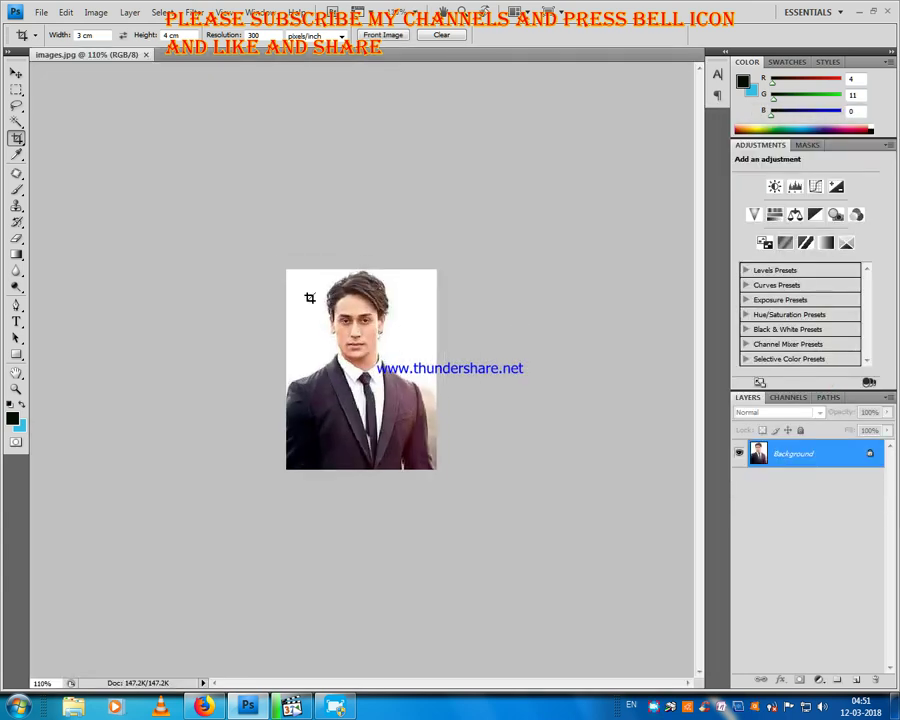
Crop the portrait to 3 cm × 4 cm at 300 resolution around head and shoulders.
{"action": "left_click", "coordinate": [101, 37]}
{"action": "type", "text": "3"}
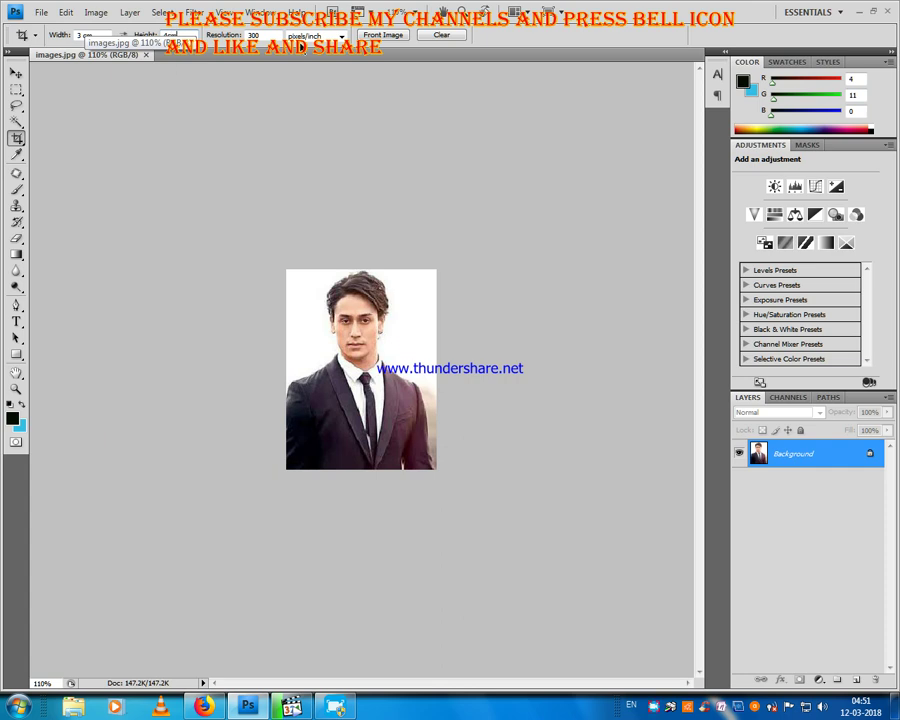
{"action": "left_click", "coordinate": [262, 37]}
{"action": "type", "text": "3"}
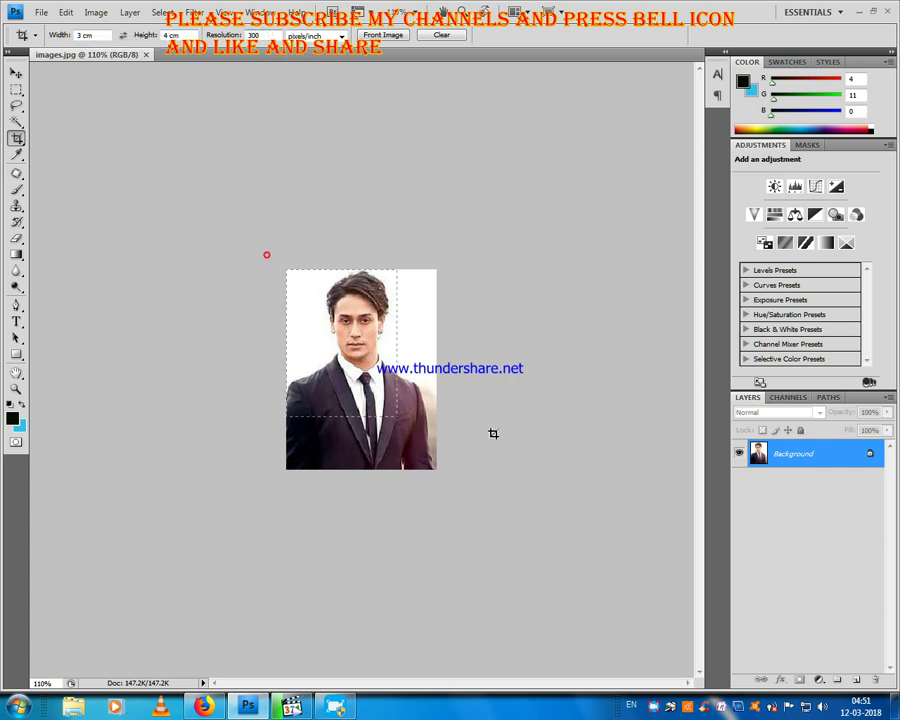
{"action": "left_click_drag", "start_coordinate": [425, 405], "coordinate": [515, 430]}
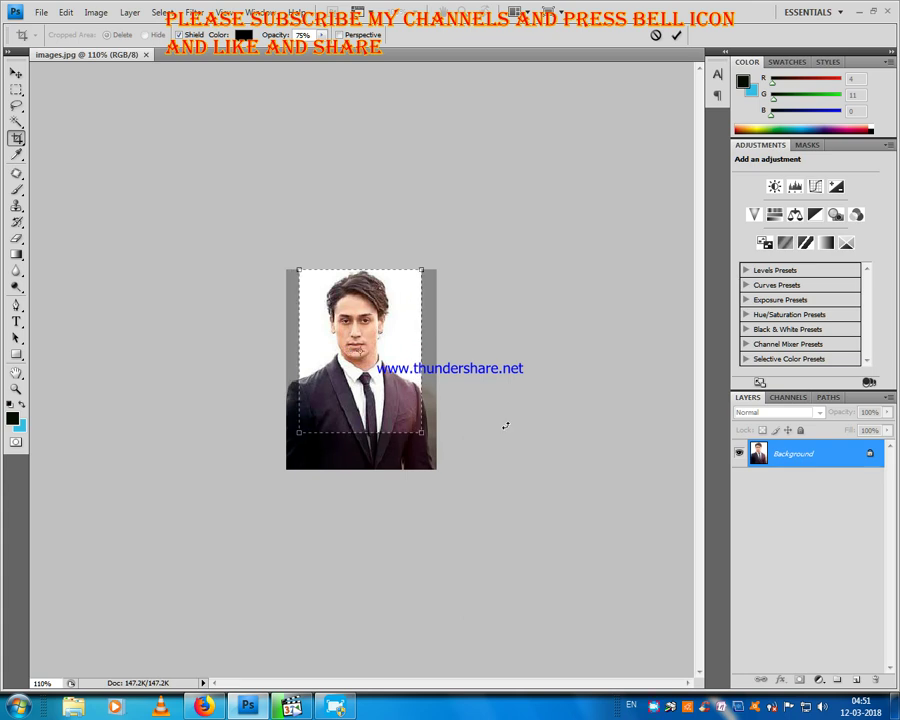
{"action": "key", "text": "Return"}
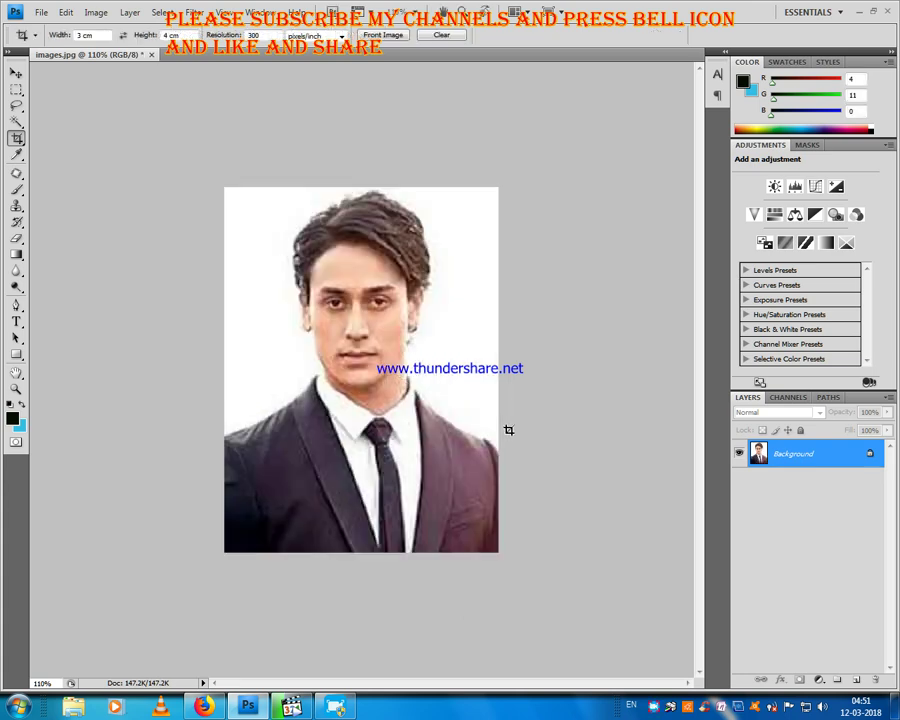
{"action": "left_click", "coordinate": [16, 121]}
{"action": "left_click", "coordinate": [275, 287]}
{"action": "left_click", "coordinate": [287, 324]}
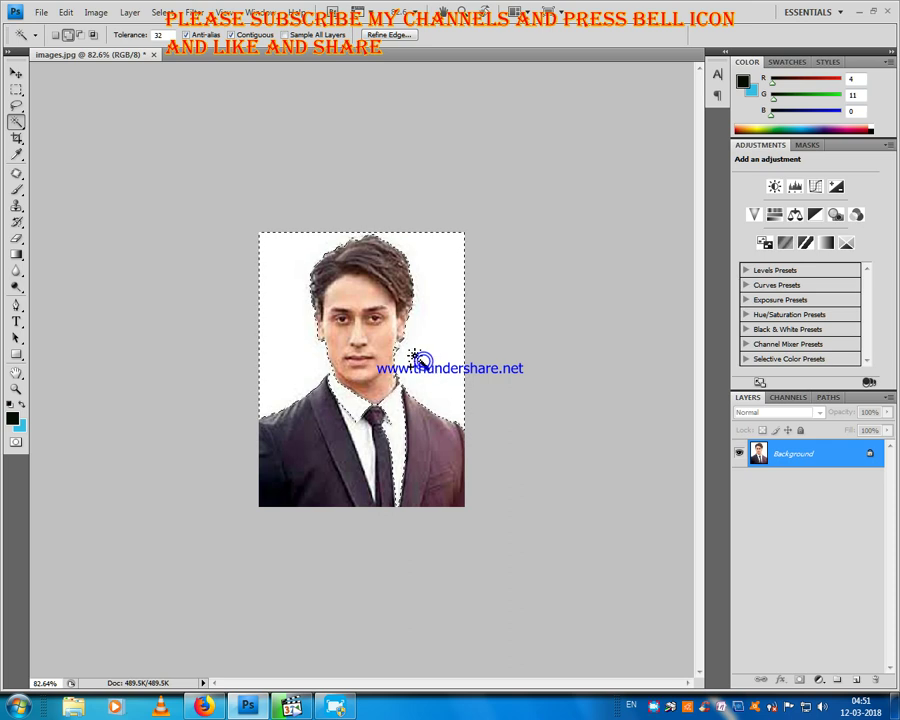
{"action": "left_click", "coordinate": [410, 291]}
{"action": "right_click", "coordinate": [414, 236]}
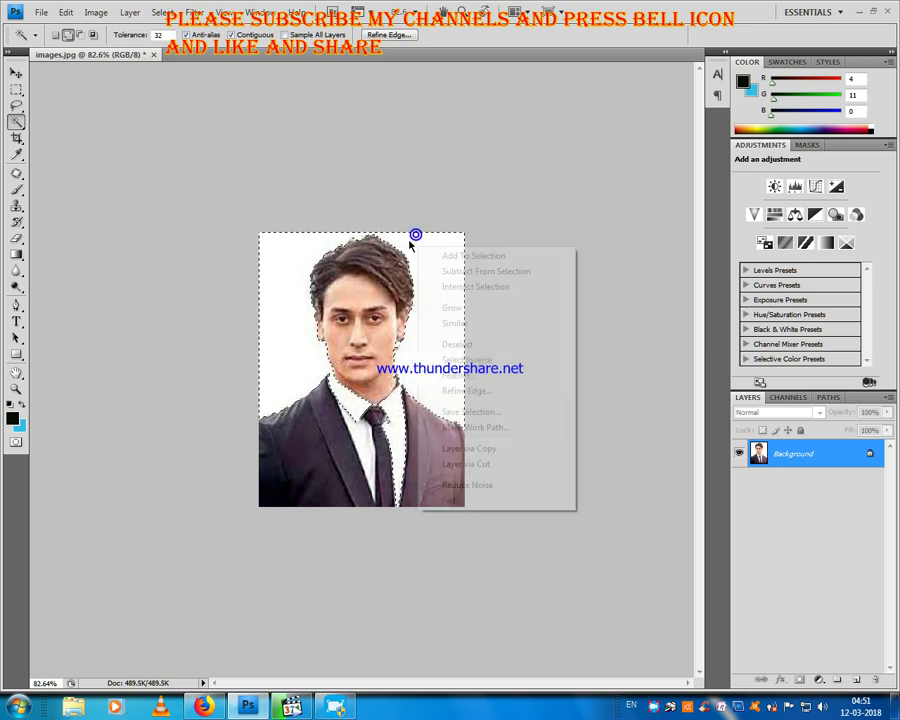
{"action": "left_click", "coordinate": [470, 379]}
{"action": "type", "text": "5"}
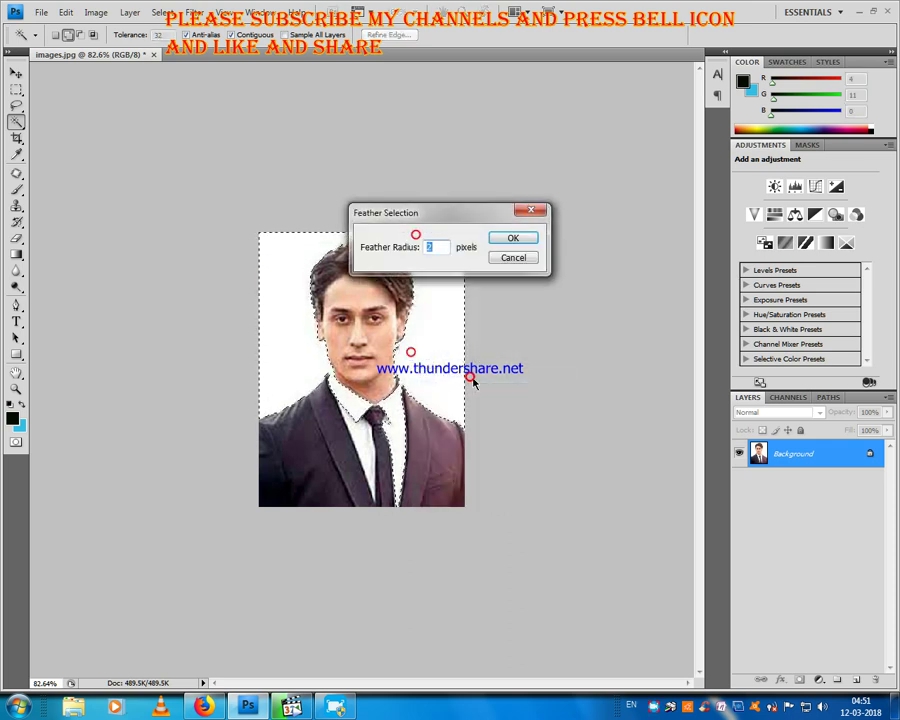
{"action": "key", "text": "Return"}
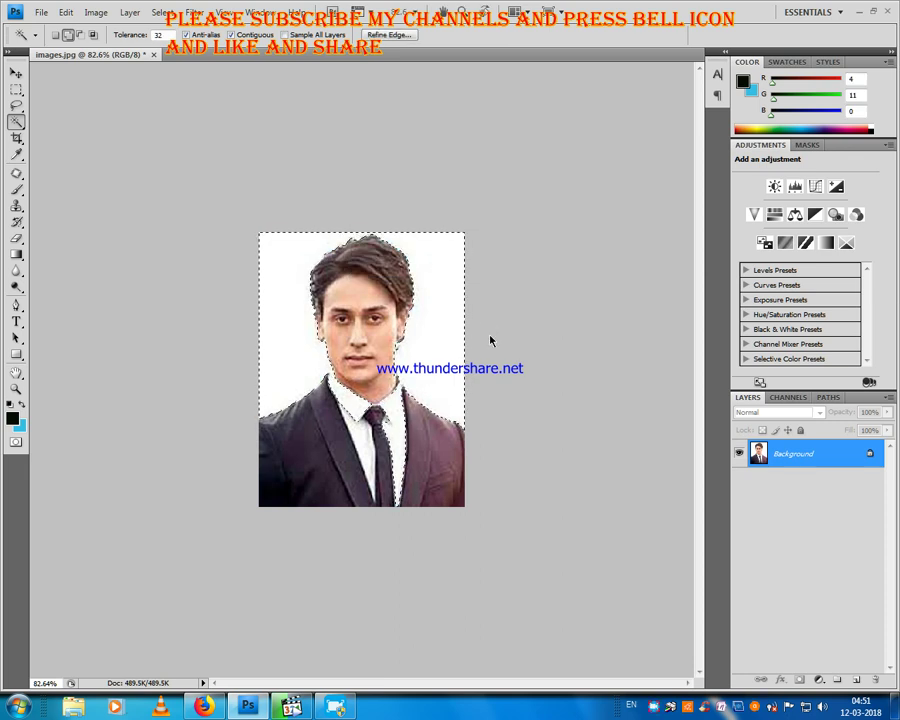
{"action": "key", "text": "Delete"}
{"action": "key", "text": "ctrl+z"}
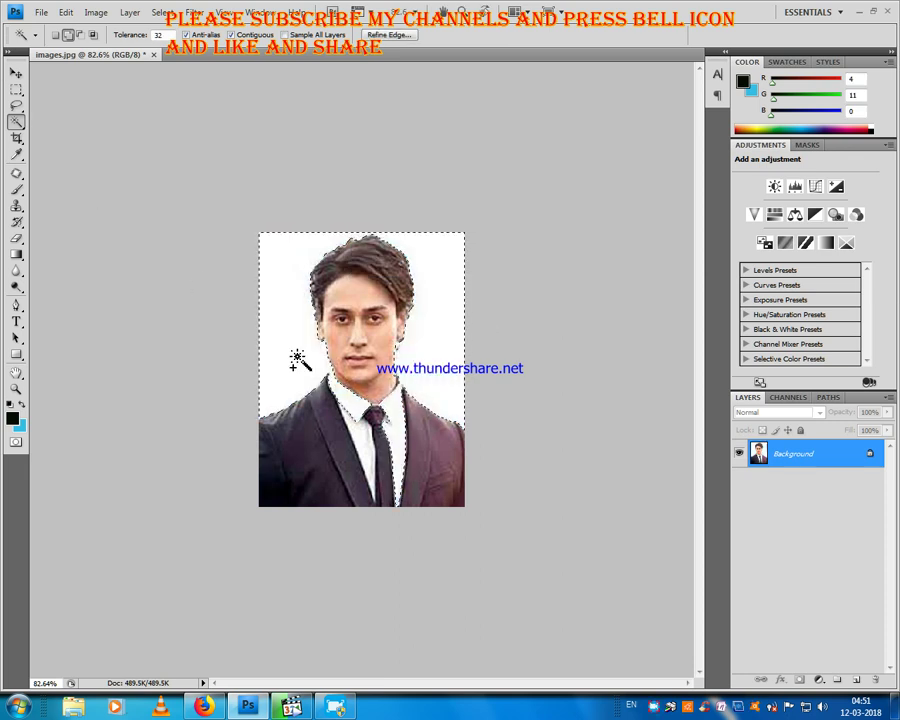
{"action": "left_click", "coordinate": [17, 90]}
{"action": "left_click", "coordinate": [194, 178]}
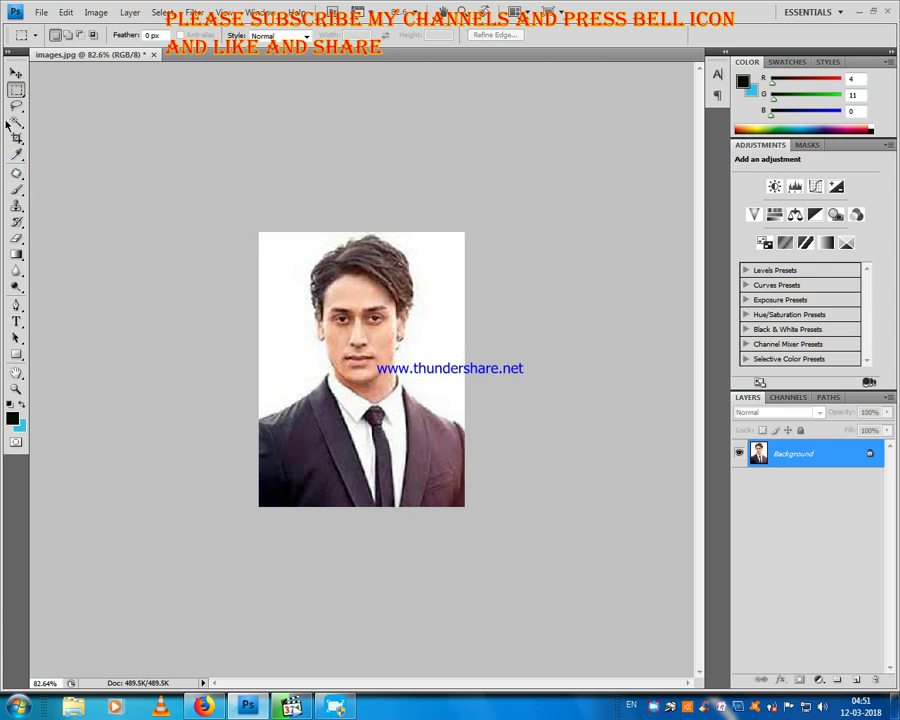
Select the portrait's white background with the Quick Selection tool, including beside the hair.
{"action": "left_click_drag", "start_coordinate": [17, 122], "coordinate": [84, 137]}
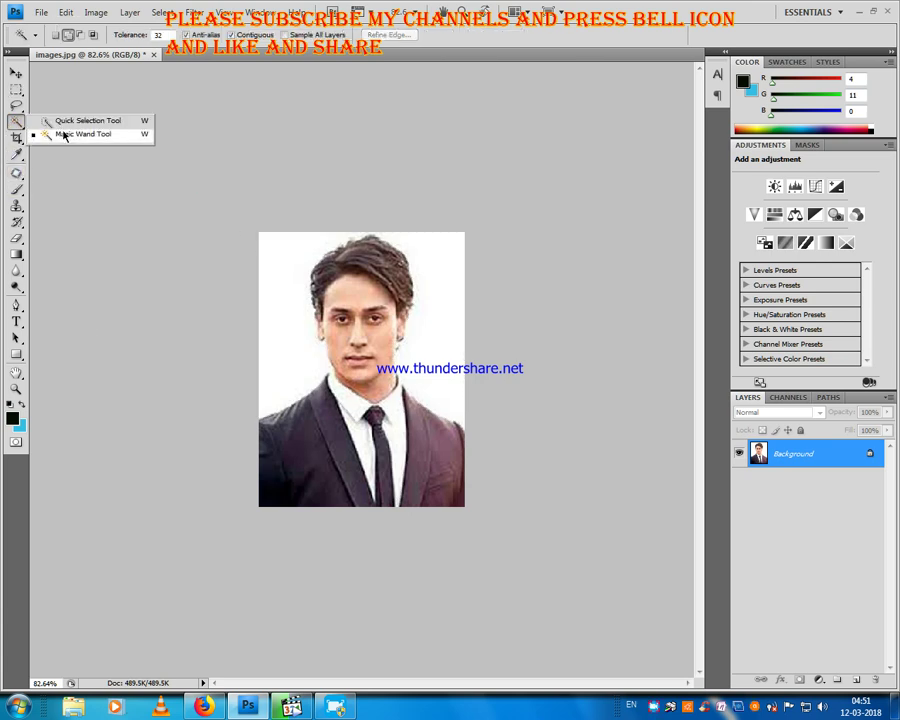
{"action": "left_click", "coordinate": [16, 105]}
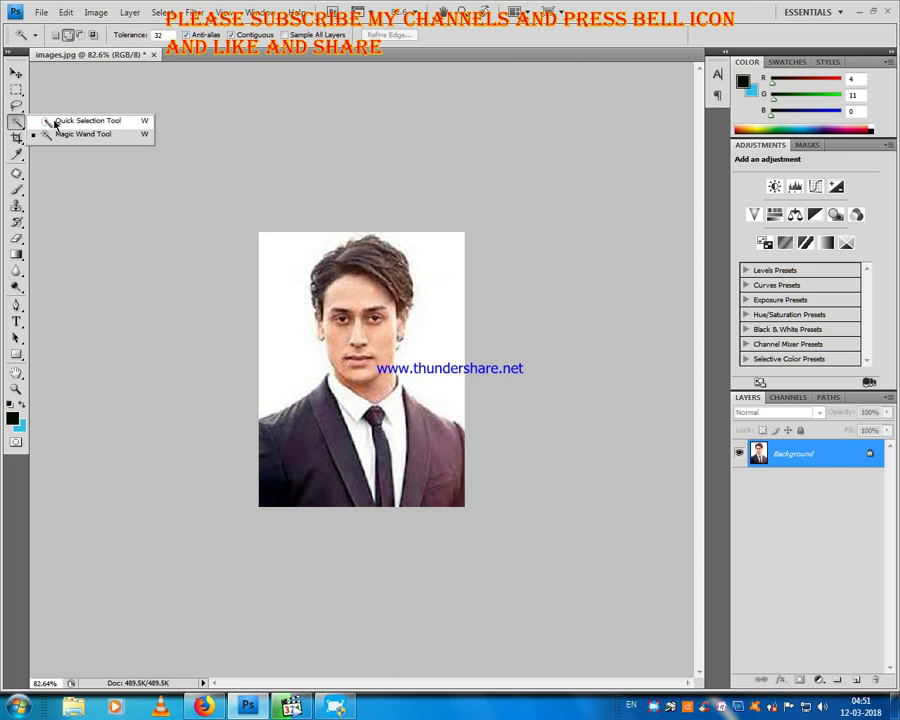
{"action": "left_click", "coordinate": [54, 119]}
{"action": "left_click", "coordinate": [283, 305]}
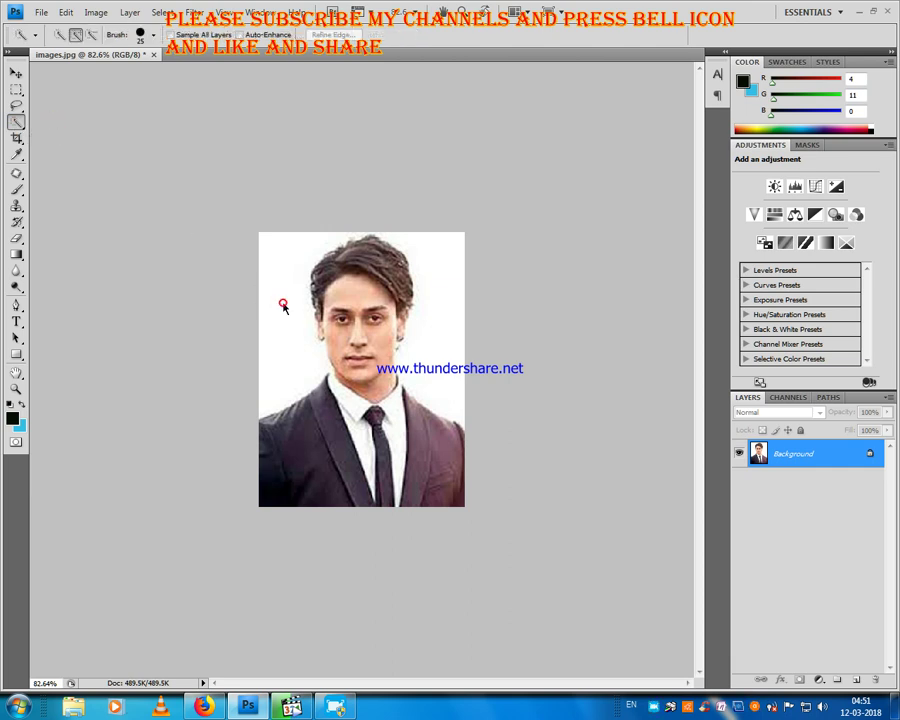
{"action": "left_click", "coordinate": [293, 373]}
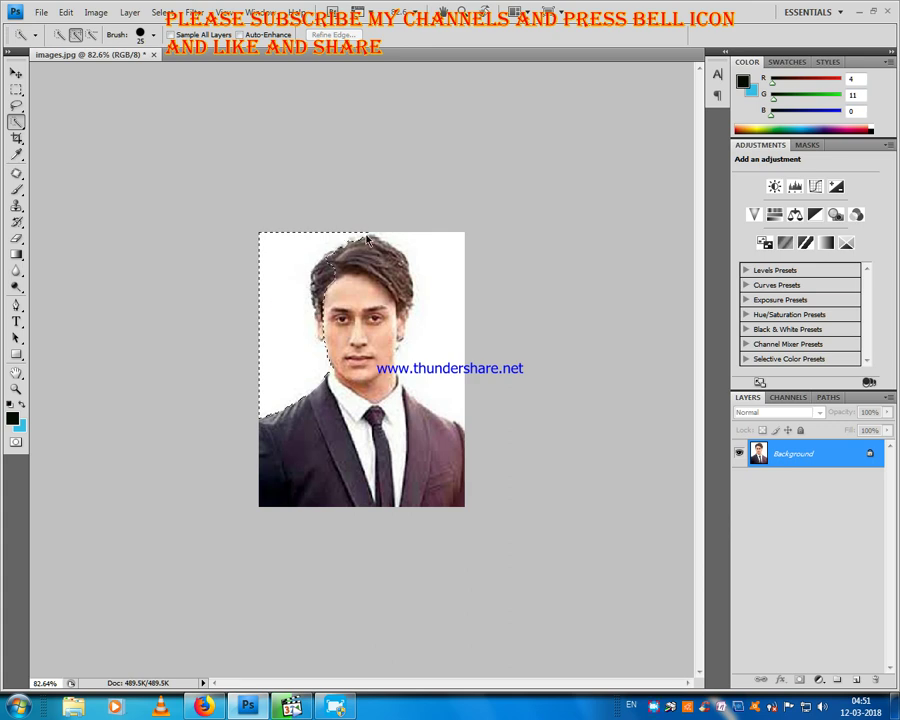
{"action": "left_click", "coordinate": [281, 299]}
{"action": "left_click", "coordinate": [291, 331]}
{"action": "left_click", "coordinate": [268, 389]}
{"action": "mouse_move", "coordinate": [438, 251]}
{"action": "left_mouse_down"}
{"action": "mouse_move", "coordinate": [446, 303]}
{"action": "mouse_move", "coordinate": [433, 354]}
{"action": "mouse_move", "coordinate": [450, 385]}
{"action": "left_mouse_up"}
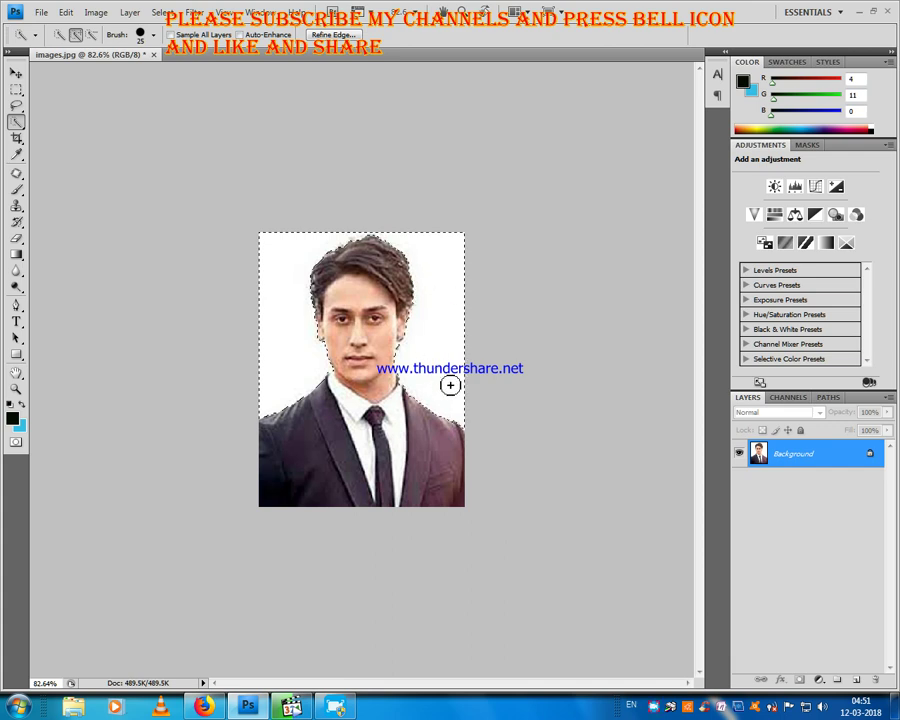
Feather the selection 5 px, fill it with sky blue, then deselect.
{"action": "right_click", "coordinate": [419, 329]}
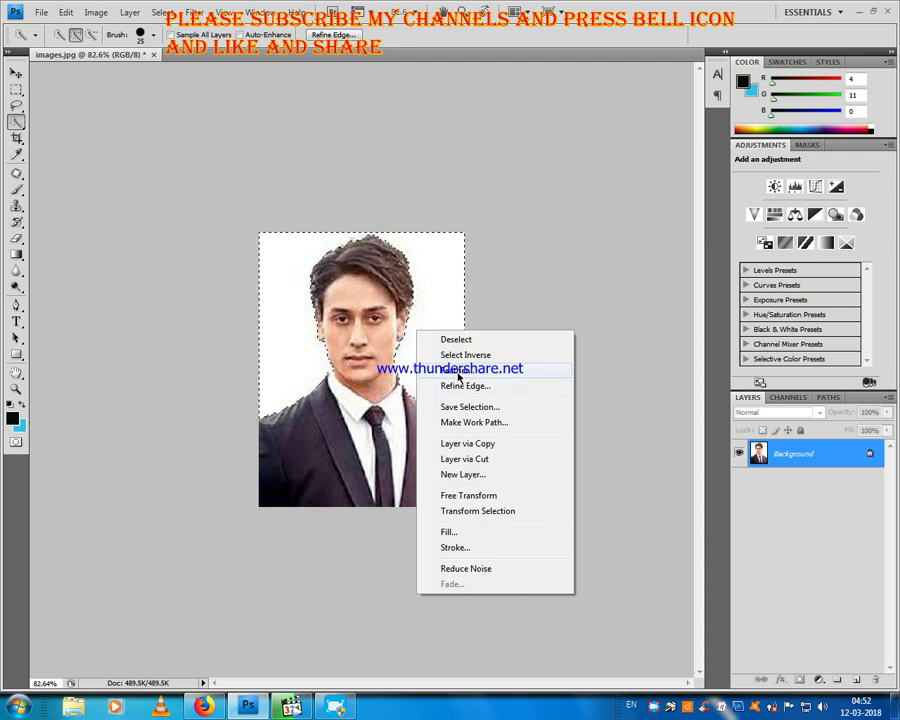
{"action": "left_click", "coordinate": [454, 370]}
{"action": "type", "text": "5"}
{"action": "key", "text": "Return"}
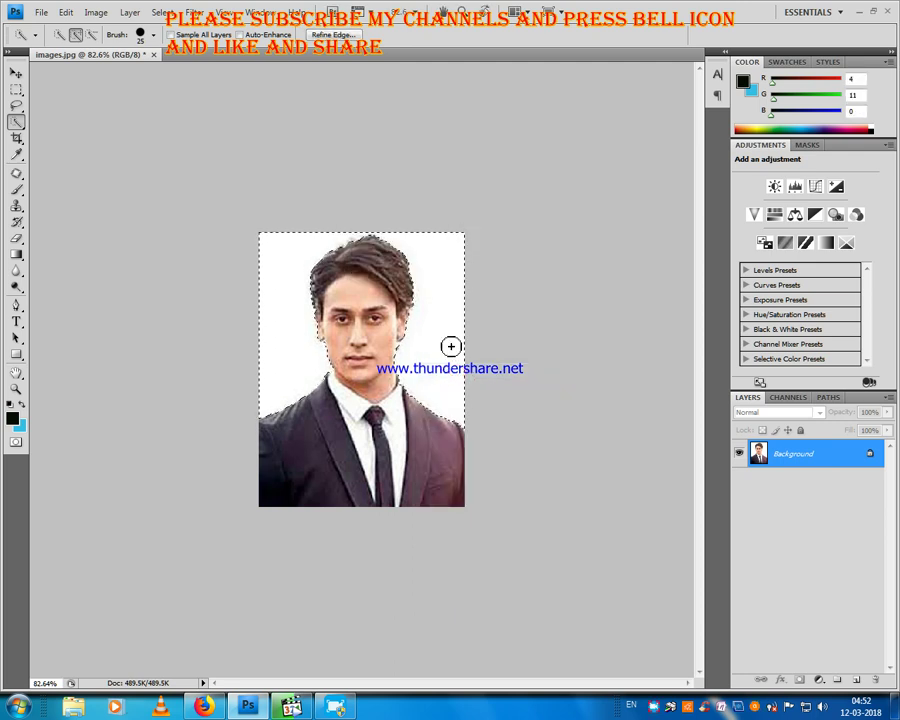
{"action": "key", "text": "ctrl+BackSpace"}
{"action": "key", "text": "m"}
{"action": "left_click", "coordinate": [119, 112]}
{"action": "key", "text": "ctrl+minus"}
{"action": "key", "text": "ctrl+plus"}
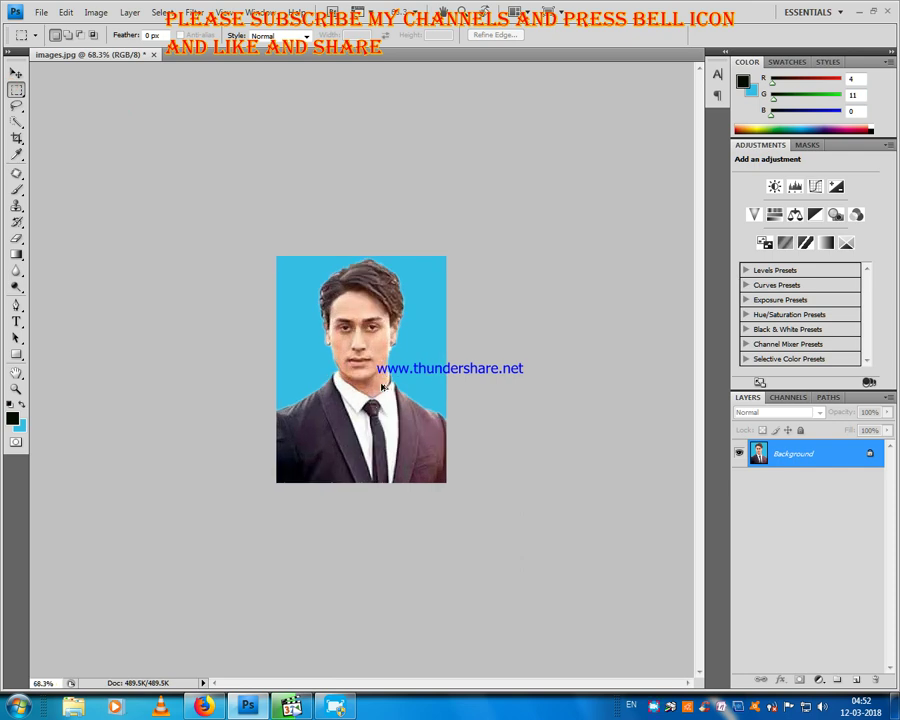
Zoom in and set up the Brush tool at 60 px diameter with 30% flow.
{"action": "scroll", "coordinate": [382, 386], "scroll_direction": "down", "scroll_amount": 2}
{"action": "scroll", "coordinate": [240, 377], "scroll_direction": "up", "scroll_amount": 1}
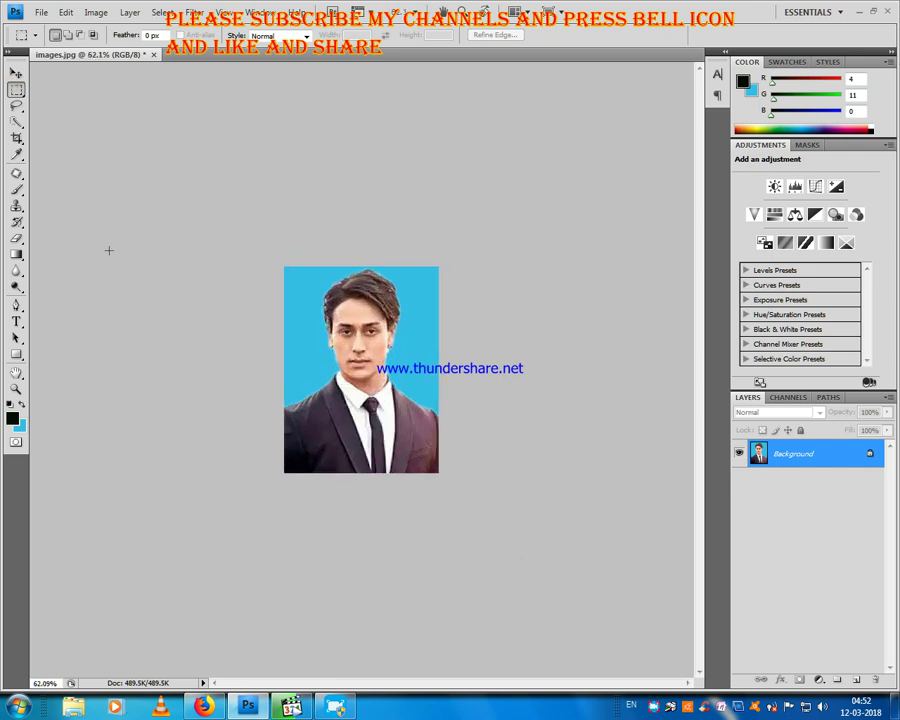
{"action": "left_click", "coordinate": [12, 123]}
{"action": "left_click", "coordinate": [69, 132]}
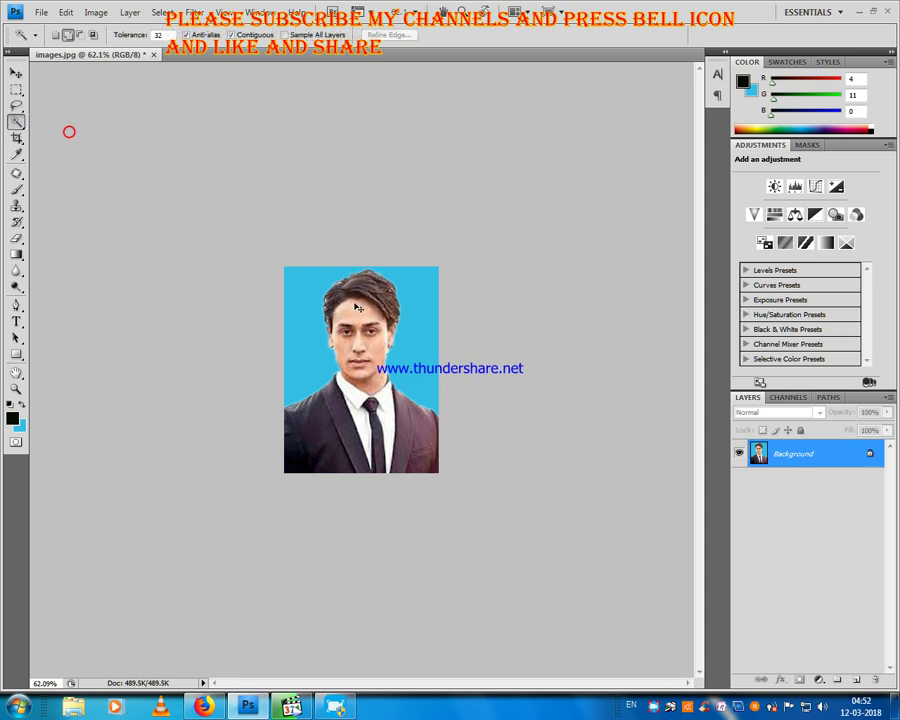
{"action": "scroll", "coordinate": [357, 307], "scroll_direction": "up", "scroll_amount": 1}
{"action": "scroll", "coordinate": [343, 294], "scroll_direction": "up", "scroll_amount": 1}
{"action": "scroll", "coordinate": [438, 254], "scroll_direction": "up", "scroll_amount": 1}
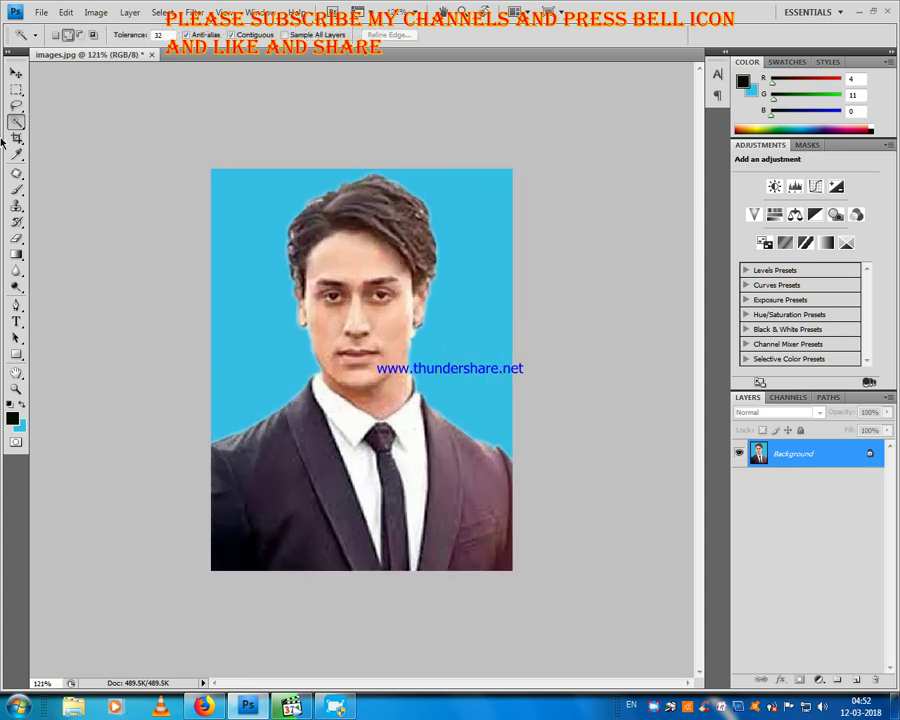
{"action": "left_click", "coordinate": [16, 188]}
{"action": "right_click", "coordinate": [346, 243]}
{"action": "left_click", "coordinate": [388, 269]}
{"action": "key", "text": "Return"}
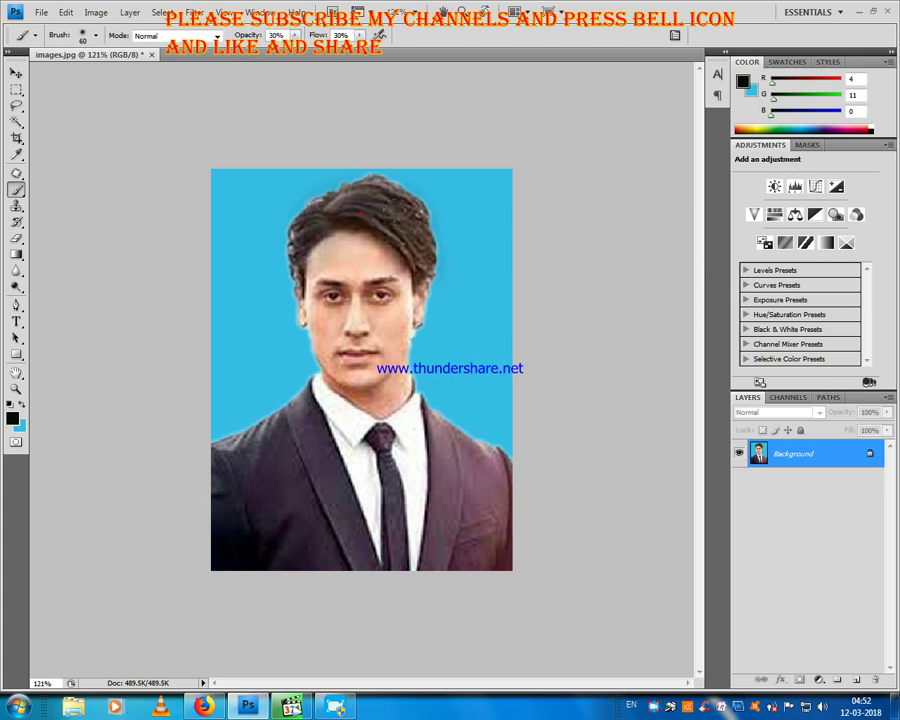
Brush along the top and left hair outline, using a smaller brush for stray spots.
{"action": "left_click_drag", "start_coordinate": [351, 177], "coordinate": [380, 187]}
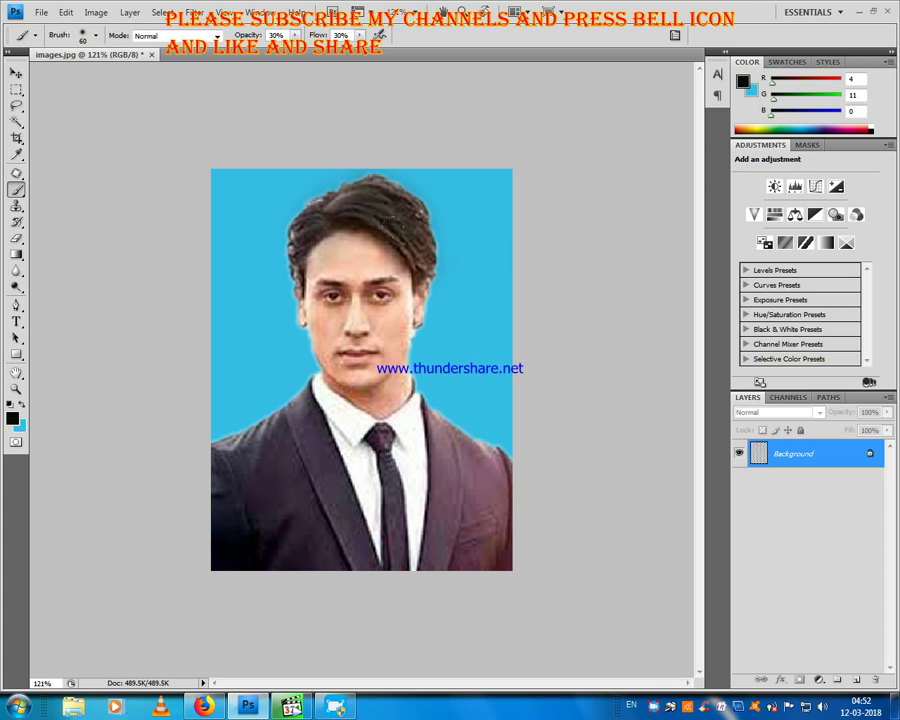
{"action": "left_click_drag", "start_coordinate": [403, 240], "coordinate": [370, 190]}
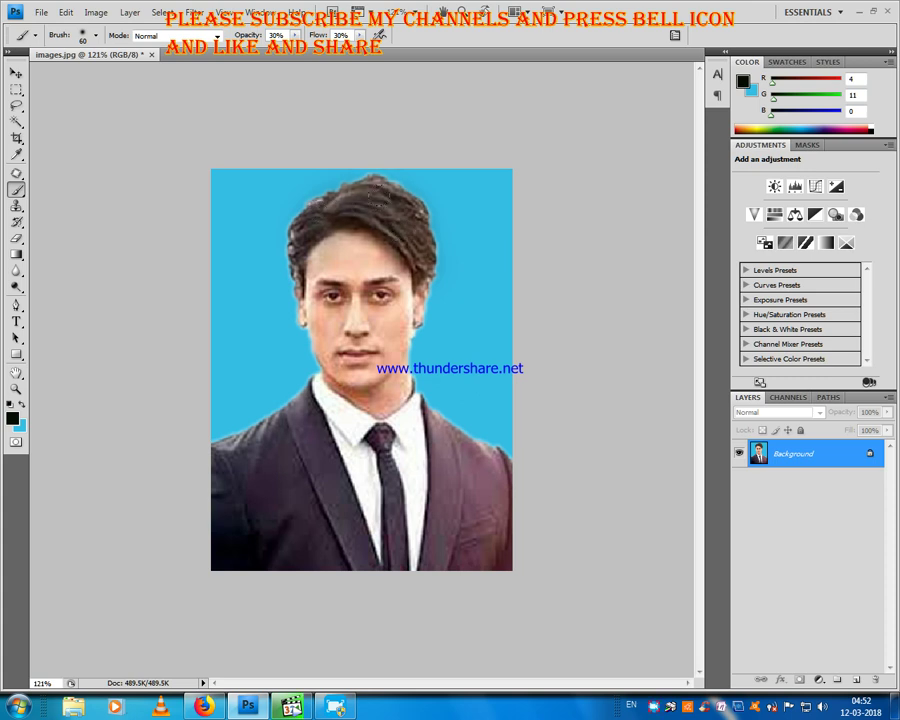
{"action": "key", "text": "bracketleft"}
{"action": "key", "text": "bracketleft"}
{"action": "key", "text": "bracketleft"}
{"action": "left_click", "coordinate": [381, 215]}
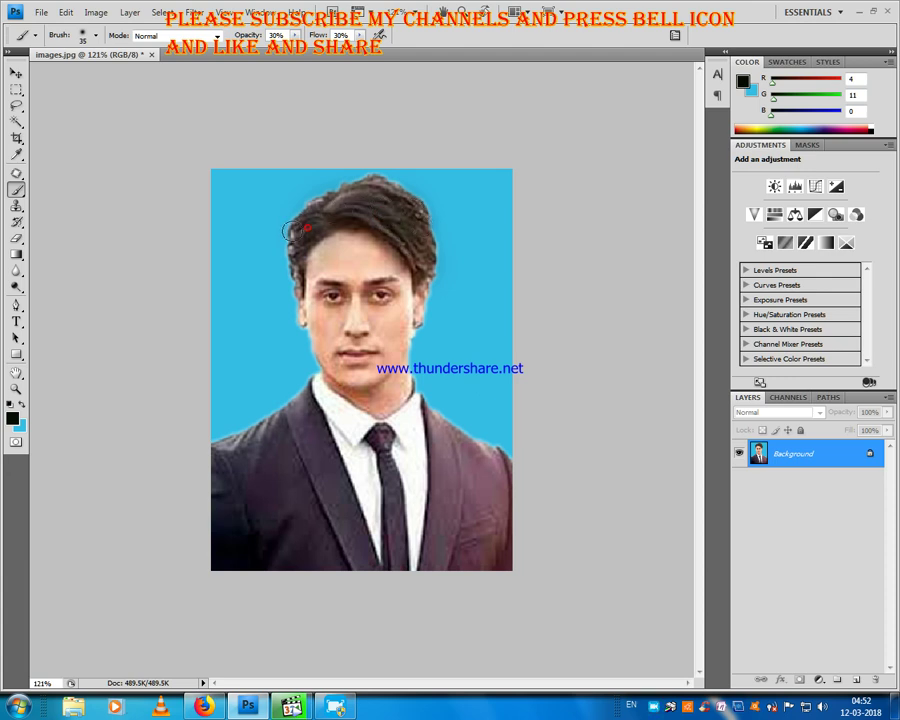
{"action": "scroll", "coordinate": [373, 343], "scroll_direction": "down", "scroll_amount": 4}
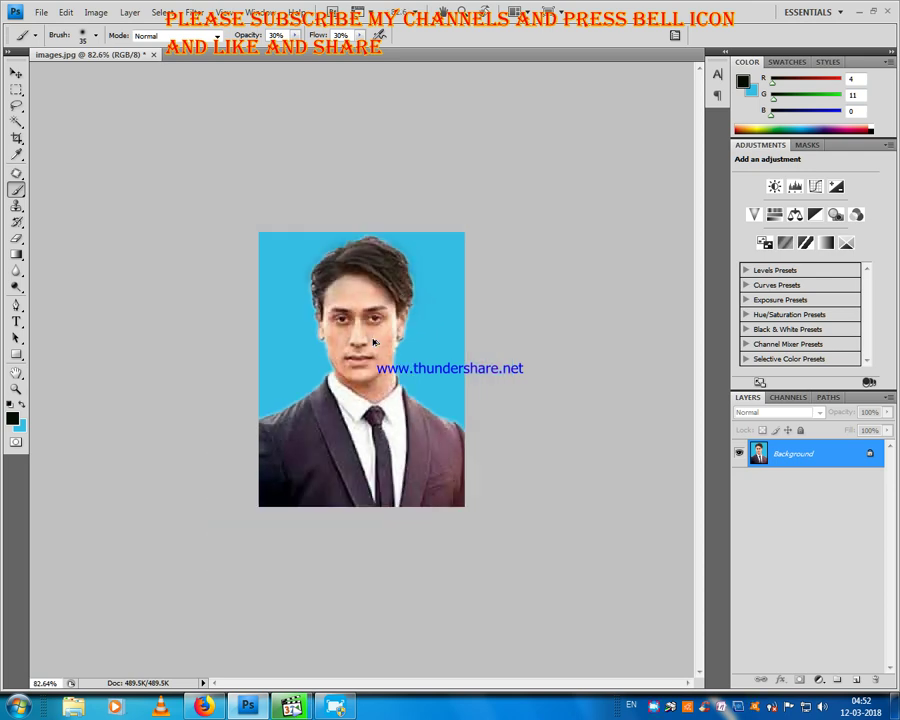
Apply Selective Color to Neutrals with Cyan −22% and Magenta −11%.
{"action": "scroll", "coordinate": [373, 343], "scroll_direction": "down", "scroll_amount": 1}
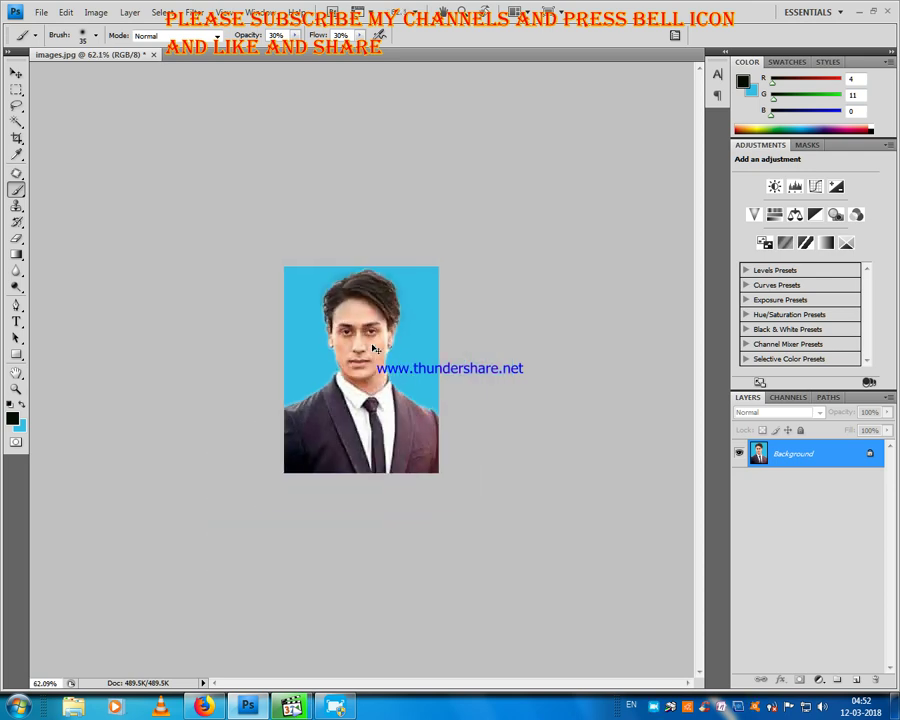
{"action": "left_click", "coordinate": [130, 14]}
{"action": "mouse_move", "coordinate": [118, 49]}
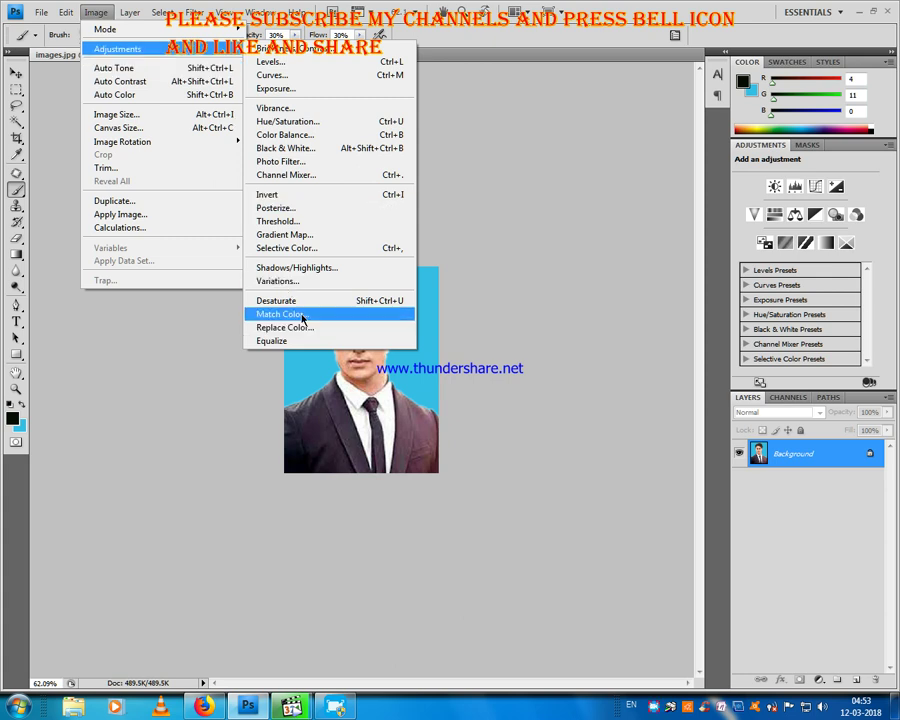
{"action": "left_click", "coordinate": [319, 247]}
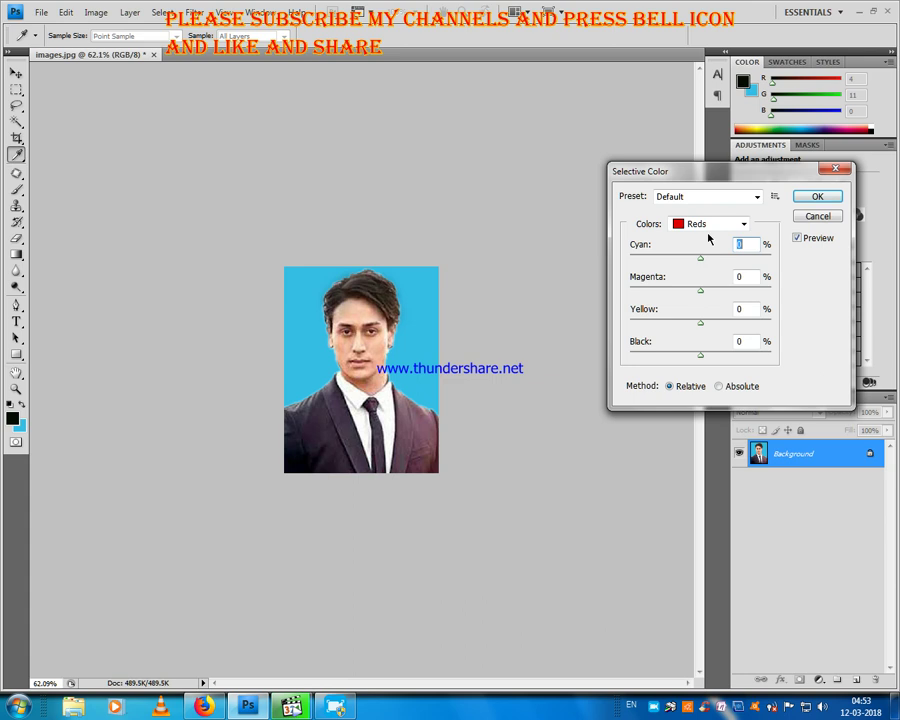
{"action": "left_click", "coordinate": [709, 226]}
{"action": "left_click", "coordinate": [720, 314]}
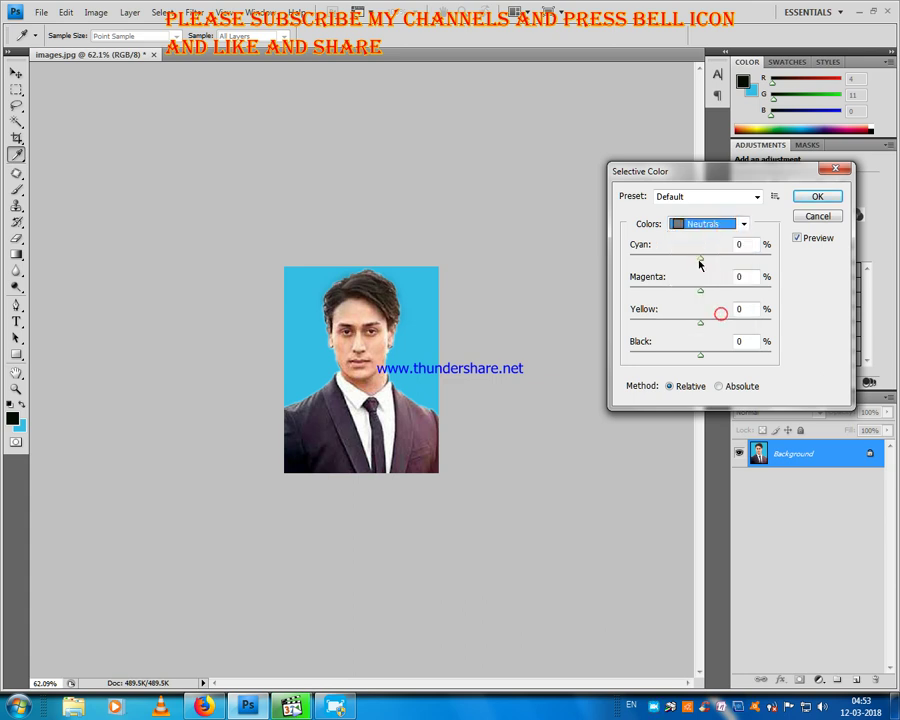
{"action": "left_click_drag", "start_coordinate": [700, 263], "coordinate": [697, 261]}
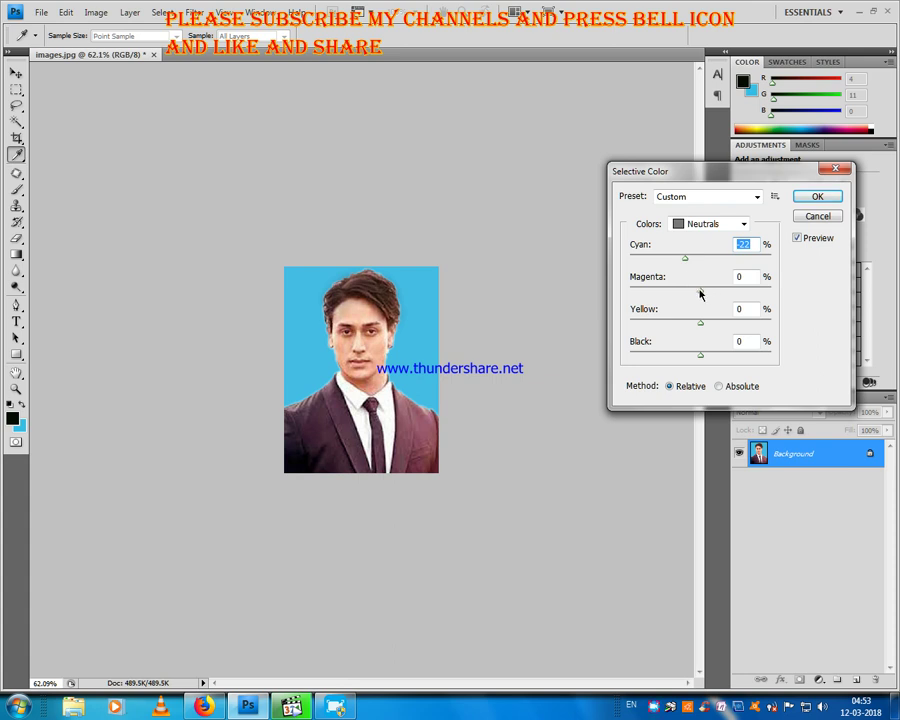
{"action": "left_click_drag", "start_coordinate": [697, 292], "coordinate": [691, 291]}
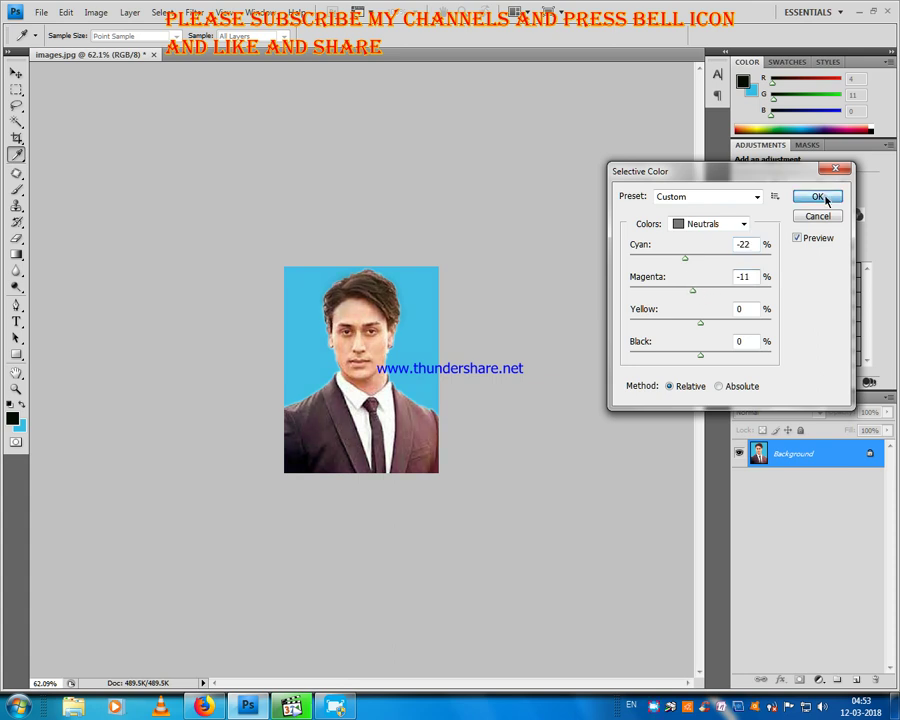
{"action": "left_click", "coordinate": [818, 197]}
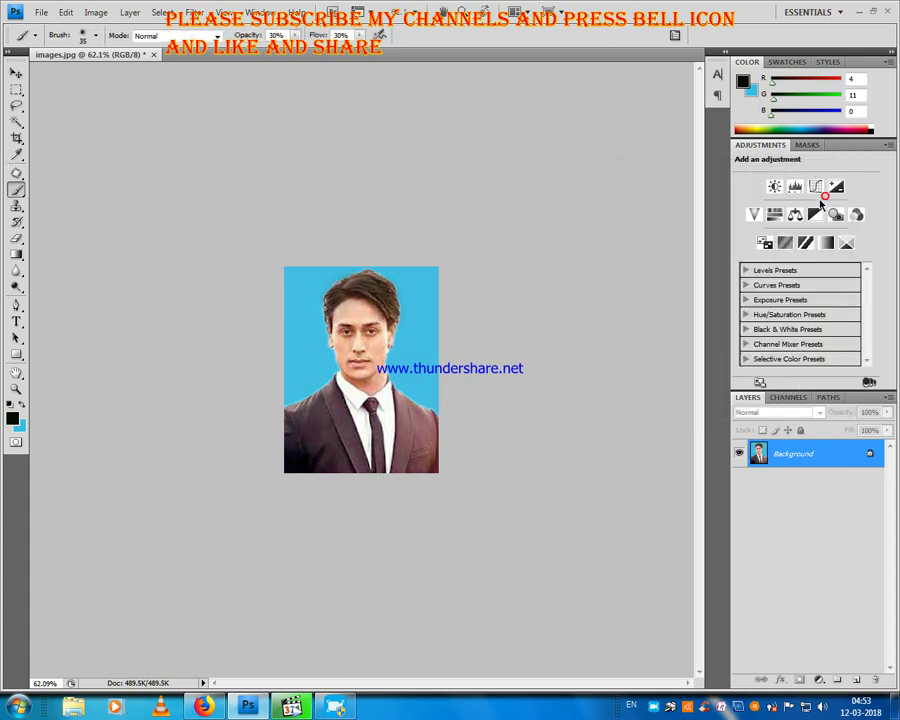
Marquee the whole photo, try a stroke and fill, then undo and deselect.
{"action": "left_click", "coordinate": [16, 89]}
{"action": "left_click_drag", "start_coordinate": [271, 247], "coordinate": [576, 574]}
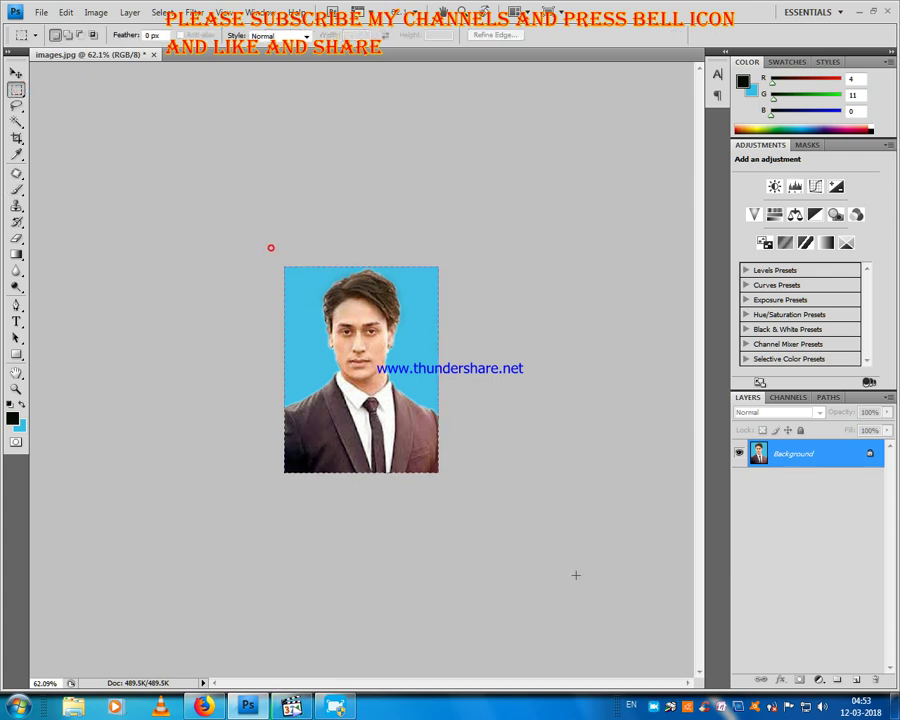
{"action": "right_click", "coordinate": [380, 375]}
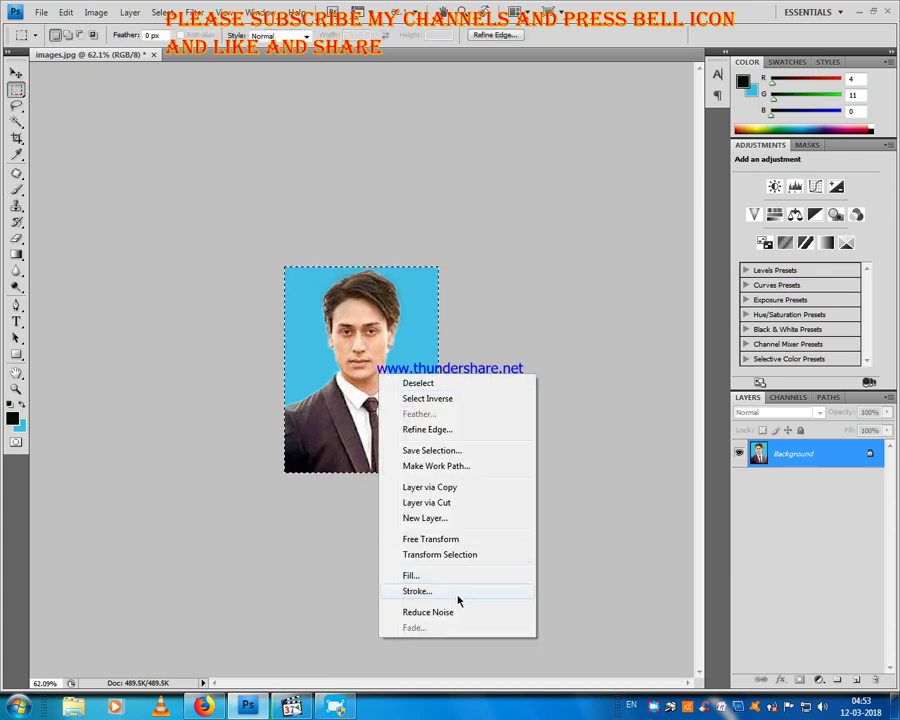
{"action": "left_click", "coordinate": [457, 591]}
{"action": "key", "text": "Escape"}
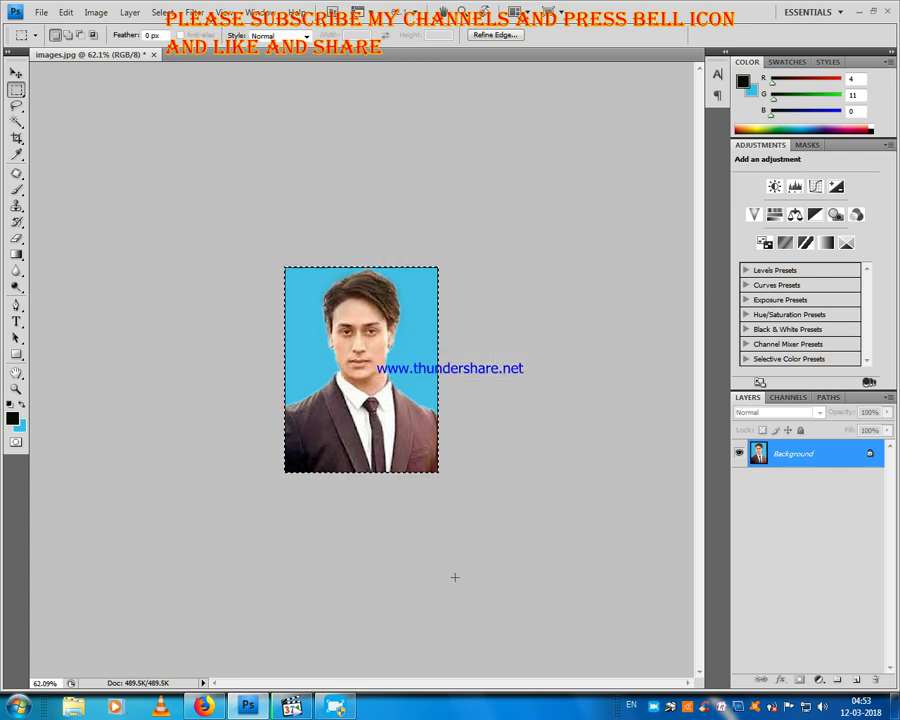
{"action": "key", "text": "ctrl+BackSpace"}
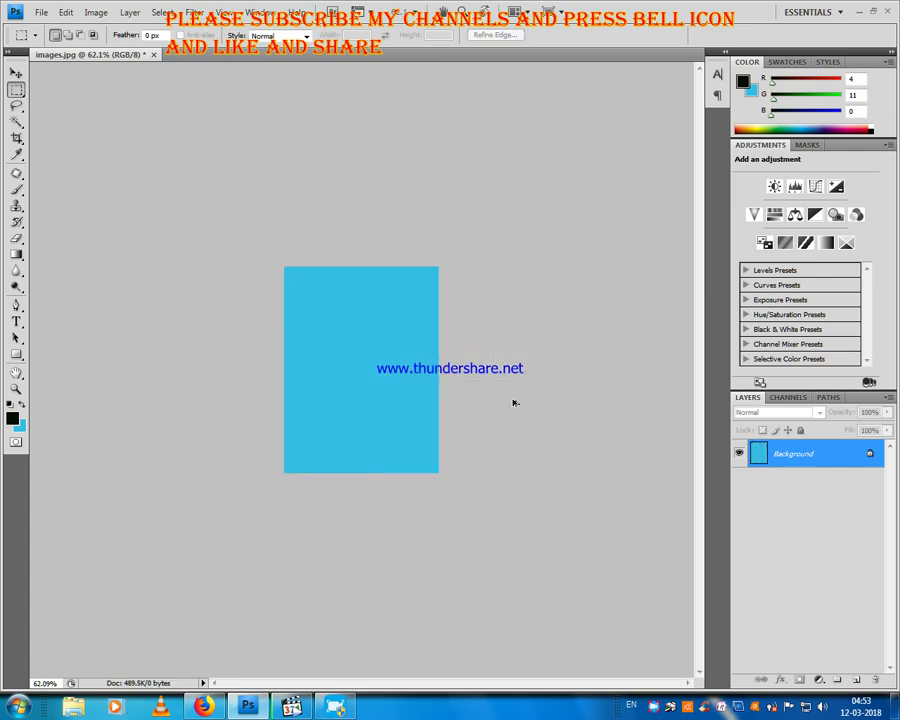
{"action": "key", "text": "ctrl+z"}
{"action": "left_click", "coordinate": [490, 393]}
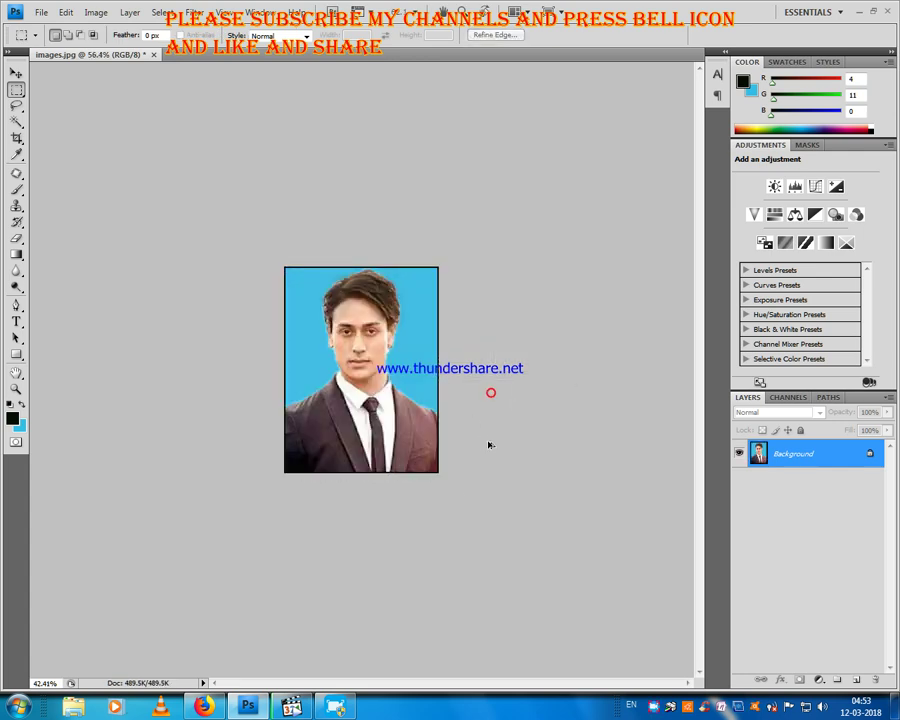
Select all, switch to the Type tool and zoom the view to about 99%.
{"action": "key", "text": "ctrl+minus"}
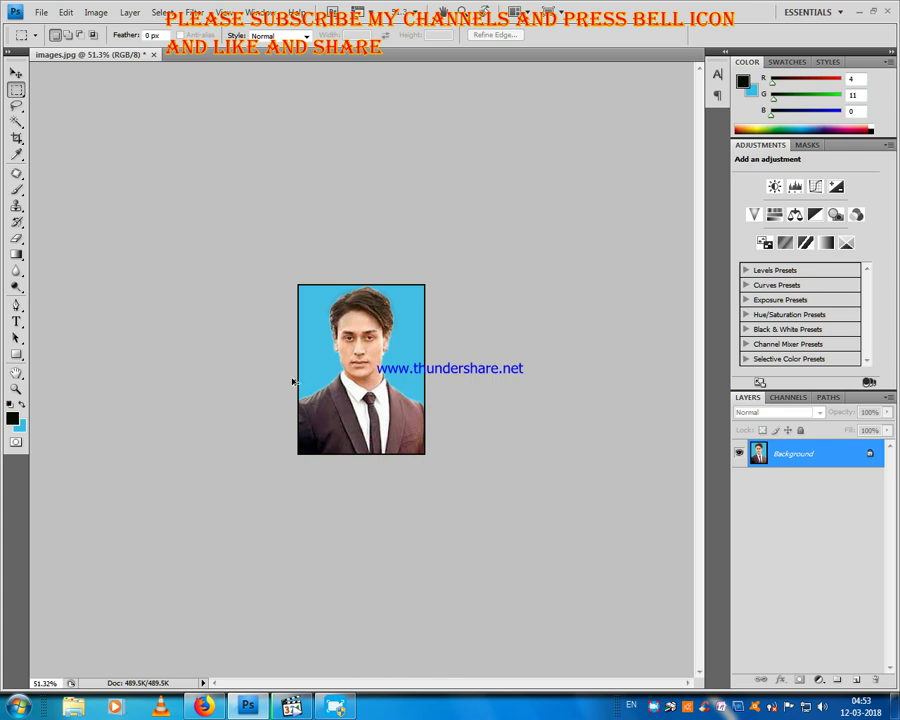
{"action": "key", "text": "ctrl+a"}
{"action": "key", "text": "ctrl+plus"}
{"action": "left_click", "coordinate": [561, 326]}
{"action": "left_click", "coordinate": [17, 321]}
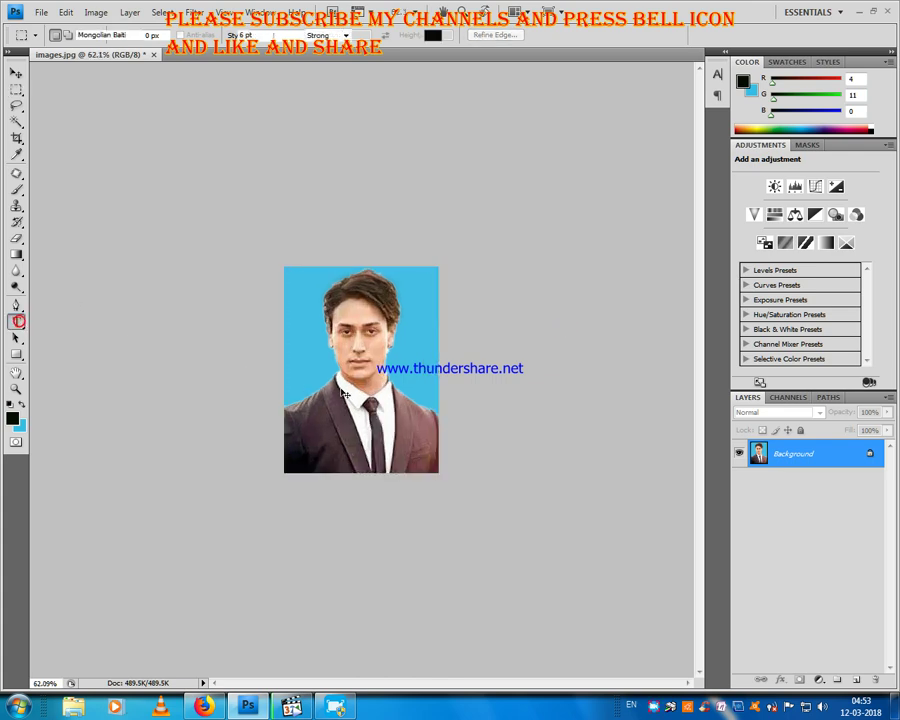
{"action": "key", "text": "ctrl+plus"}
{"action": "key", "text": "ctrl+plus"}
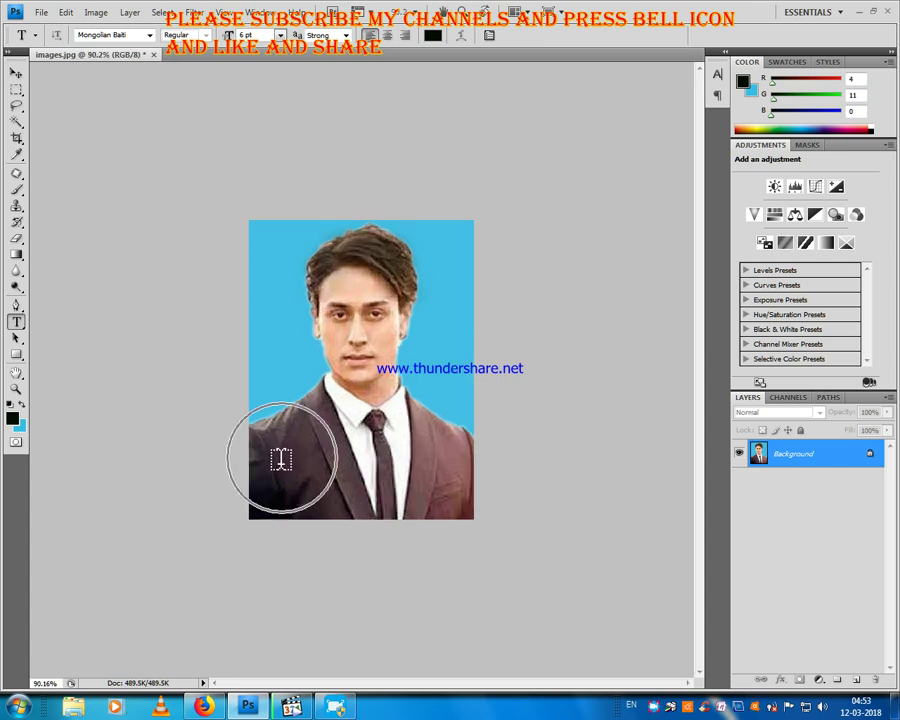
{"action": "key", "text": "ctrl+plus"}
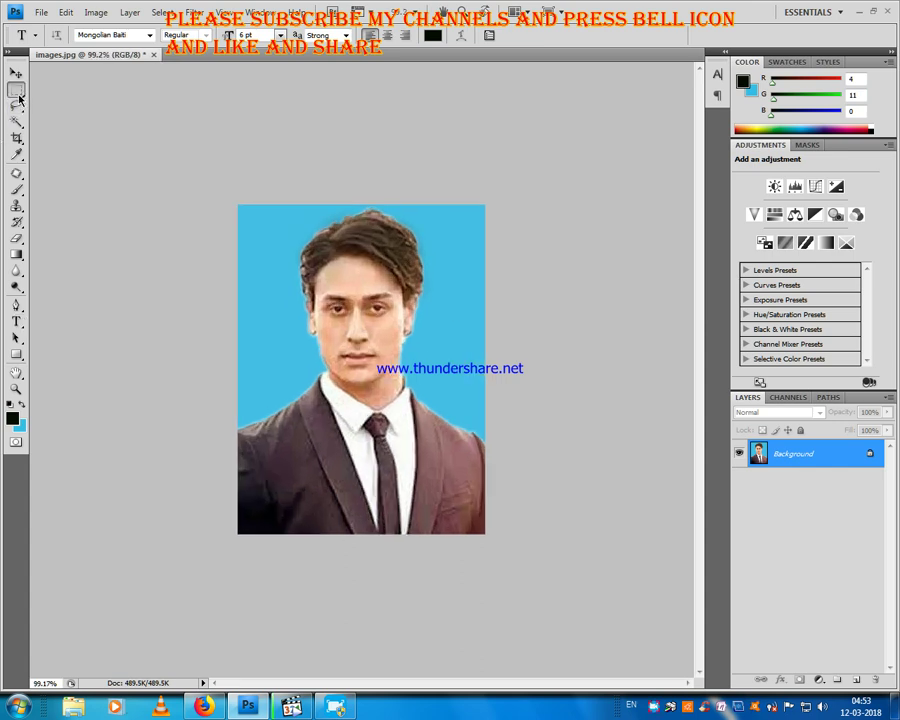
Select the bottom strip and set the background colour to the shirt's near-white.
{"action": "left_click", "coordinate": [17, 89]}
{"action": "left_click_drag", "start_coordinate": [232, 492], "coordinate": [556, 570]}
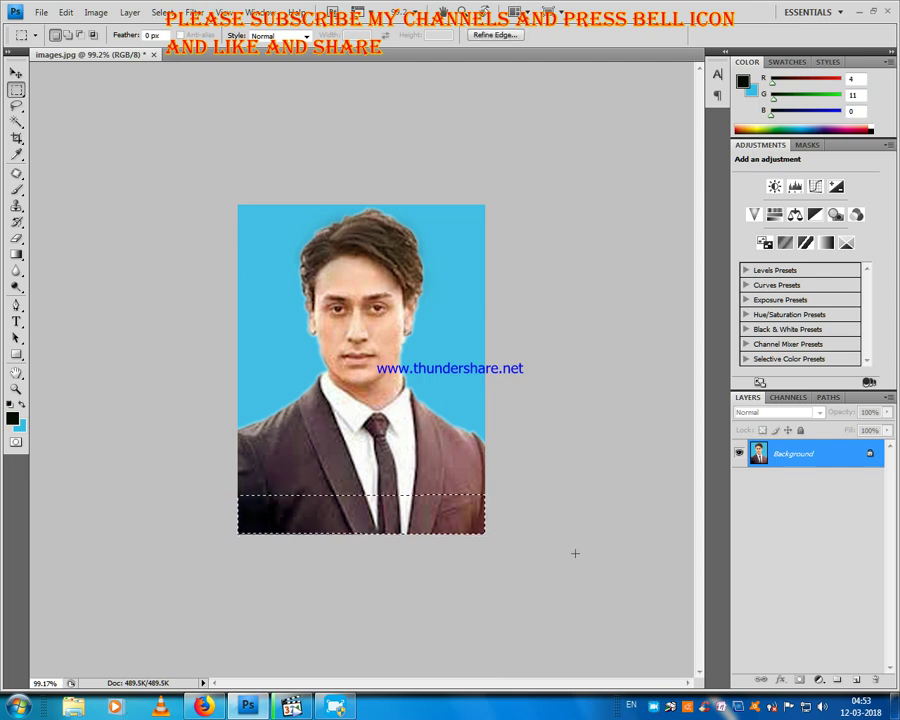
{"action": "left_click", "coordinate": [564, 535]}
{"action": "left_click_drag", "start_coordinate": [227, 485], "coordinate": [578, 579]}
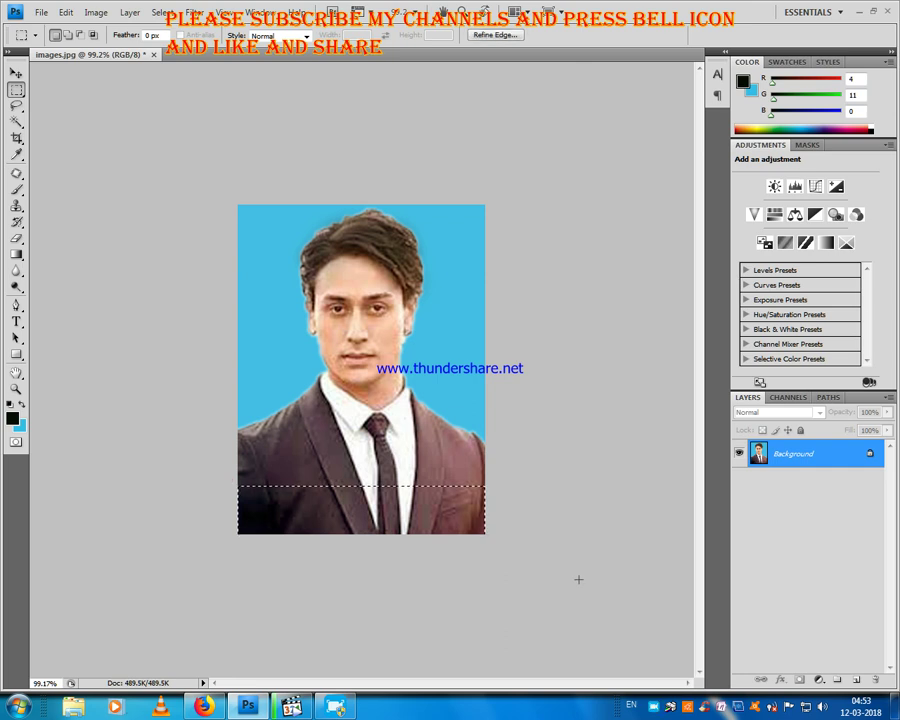
{"action": "left_click", "coordinate": [19, 426]}
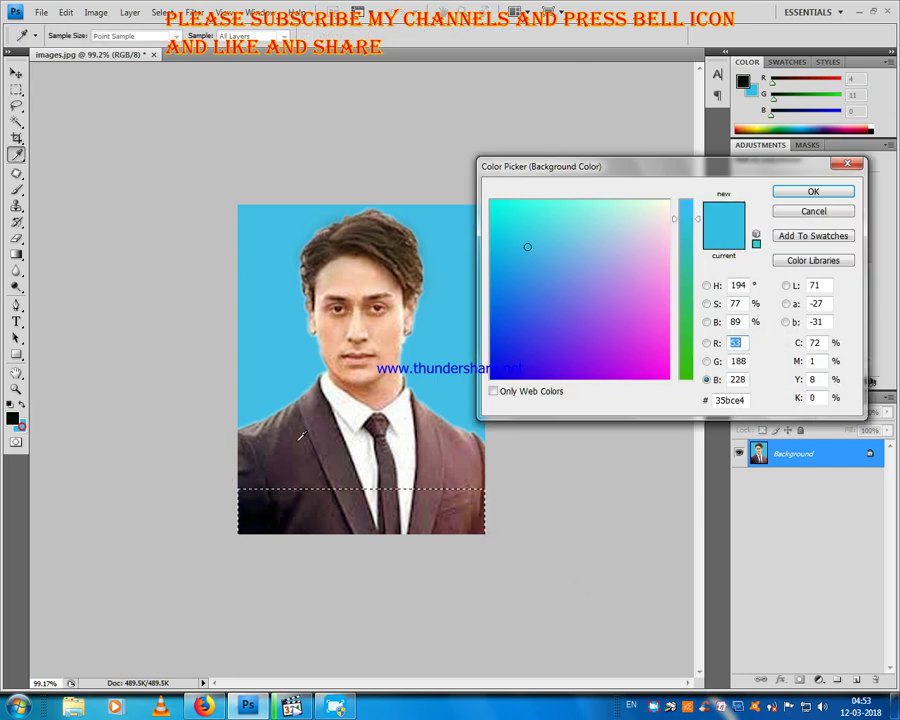
{"action": "left_click", "coordinate": [355, 399]}
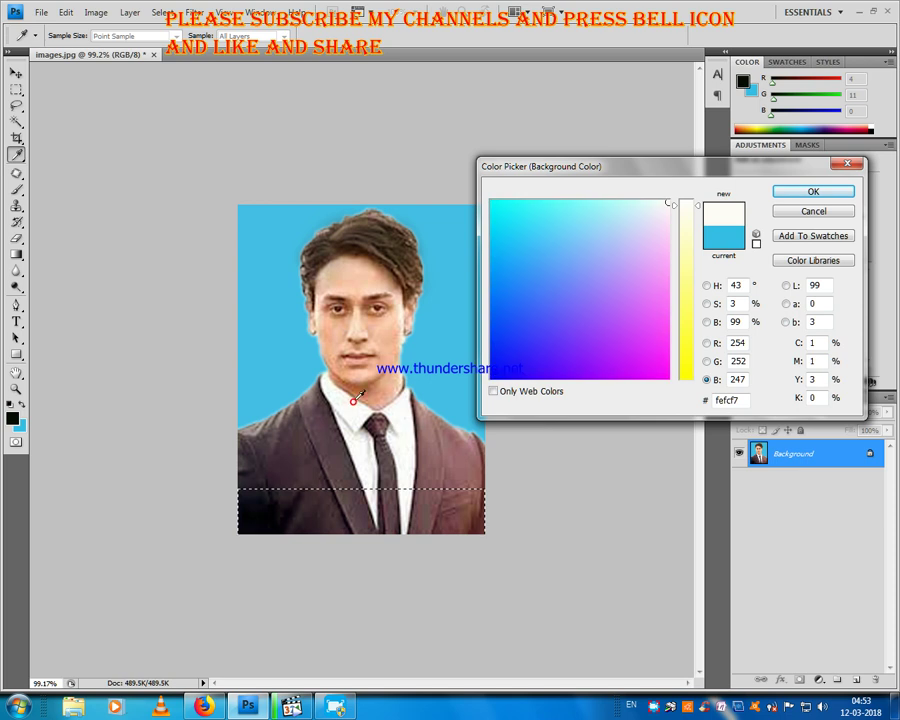
{"action": "left_click", "coordinate": [796, 190]}
{"action": "key", "text": "m"}
{"action": "key", "text": "ctrl+BackSpace"}
{"action": "left_click", "coordinate": [620, 367]}
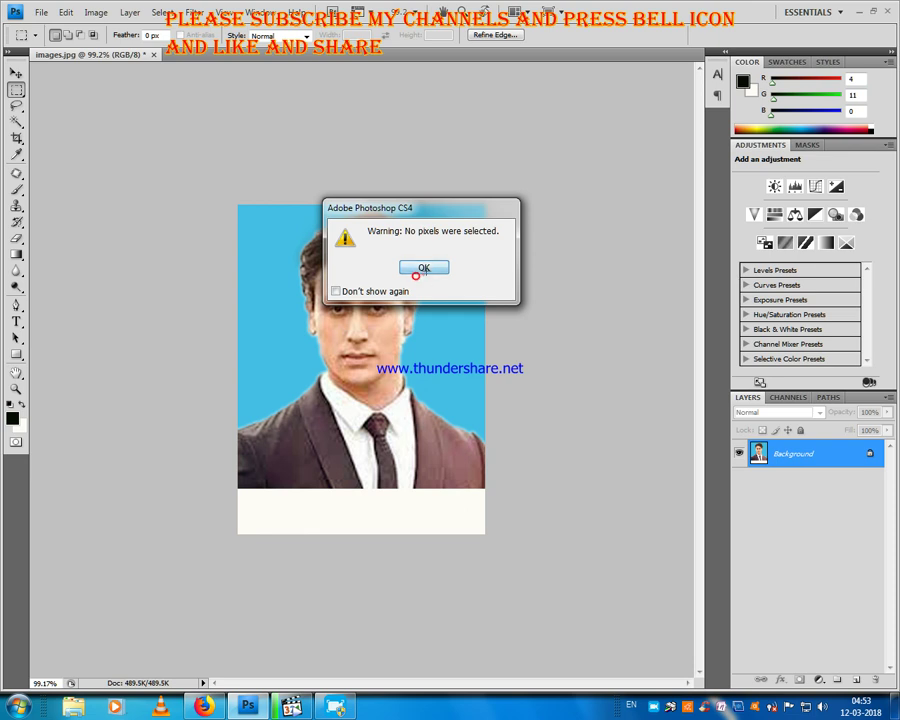
{"action": "left_click", "coordinate": [422, 268]}
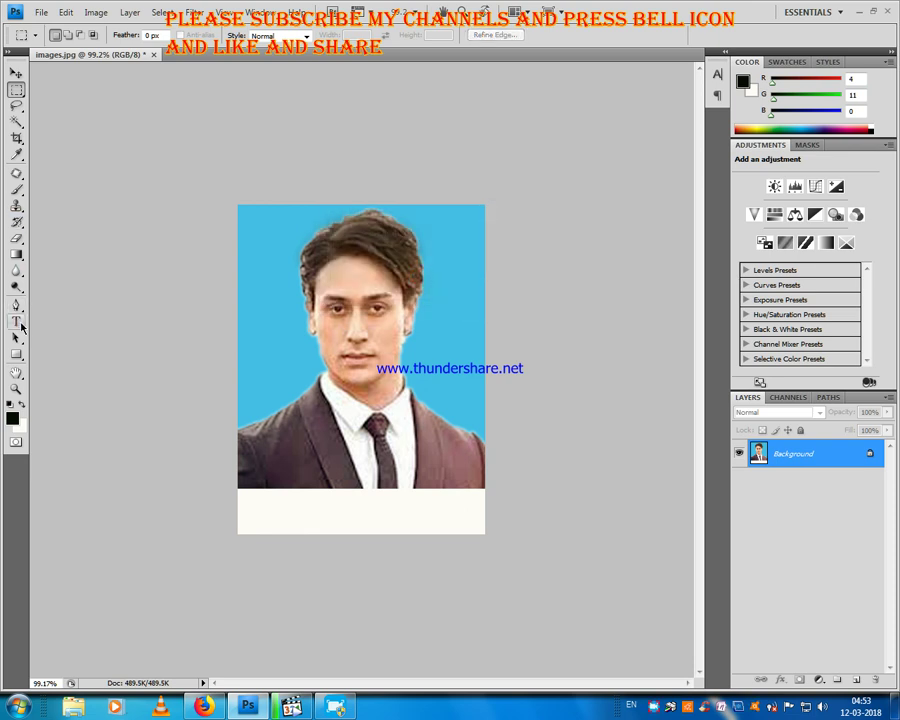
Reselect a taller bottom strip, fill it near-white with Delete, and deselect.
{"action": "left_click", "coordinate": [20, 324]}
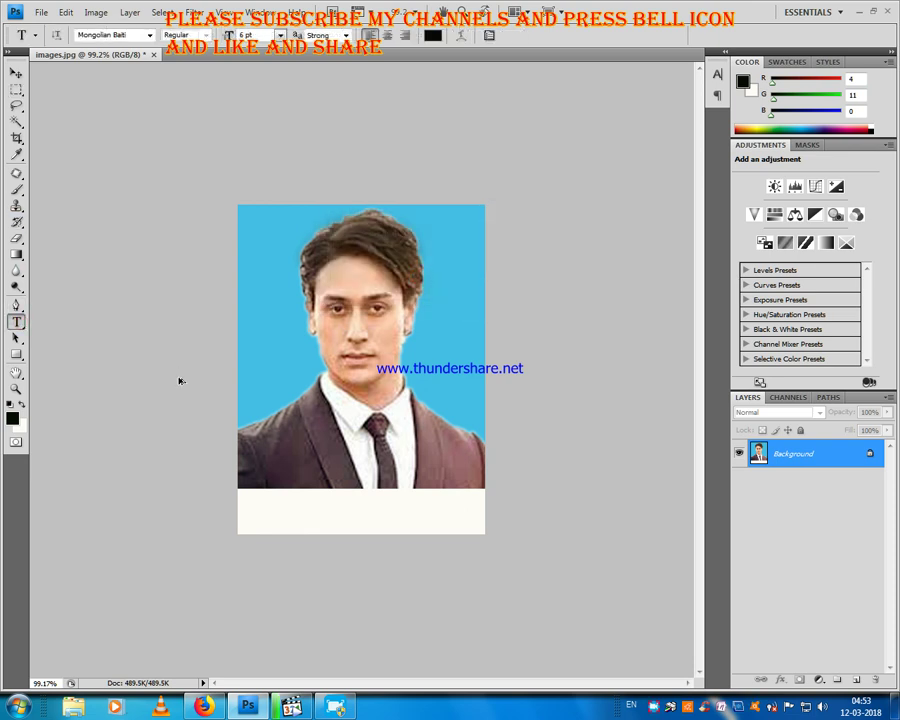
{"action": "key", "text": "ctrl+z"}
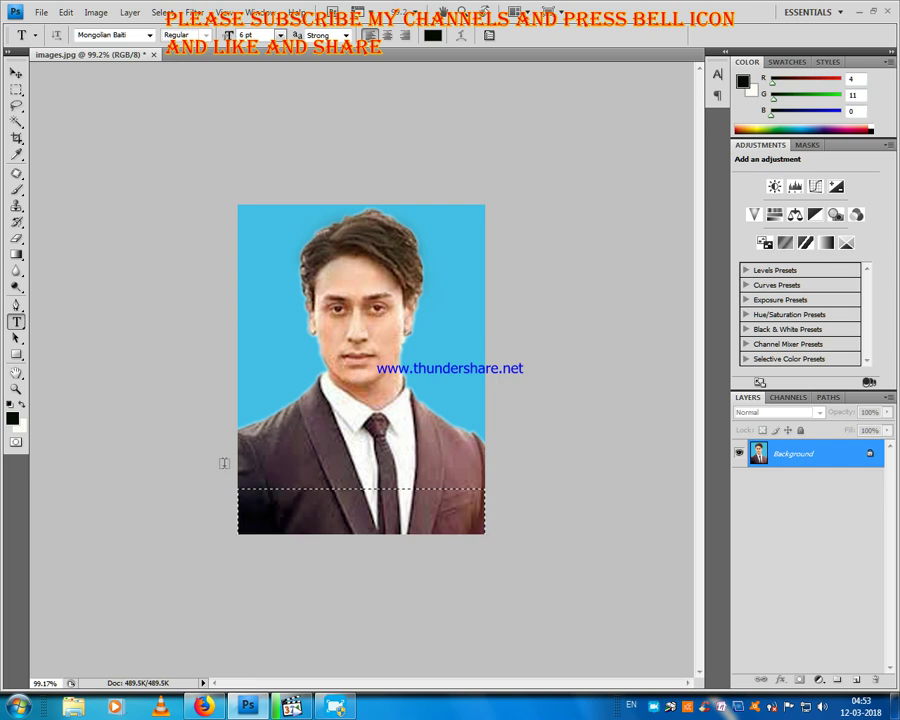
{"action": "left_click", "coordinate": [16, 89]}
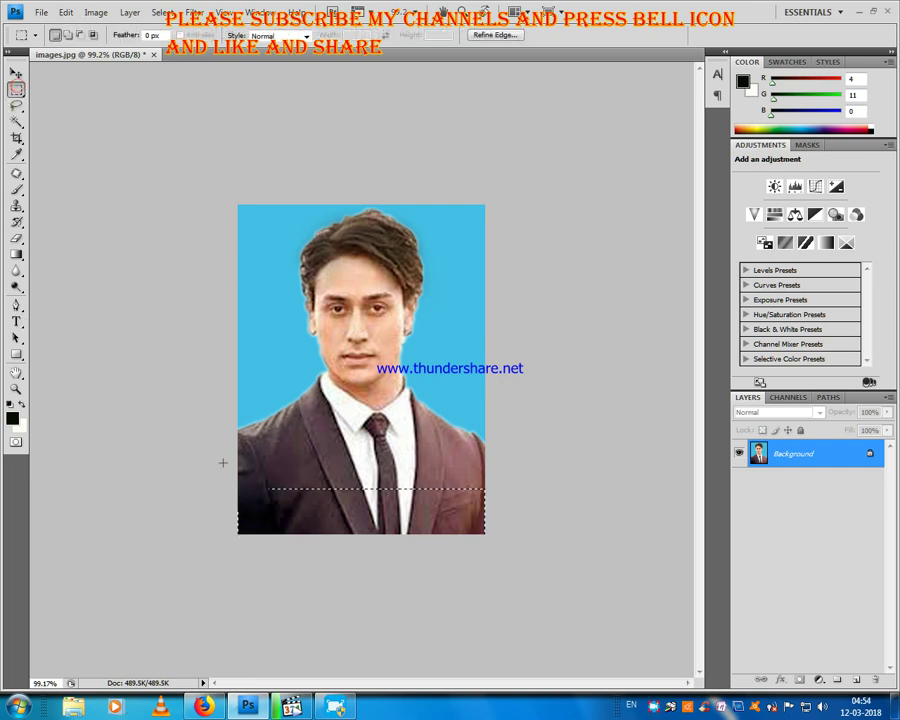
{"action": "left_click", "coordinate": [222, 460]}
{"action": "mouse_move", "coordinate": [226, 476]}
{"action": "left_mouse_down"}
{"action": "mouse_move", "coordinate": [350, 521]}
{"action": "mouse_move", "coordinate": [503, 552]}
{"action": "left_mouse_up"}
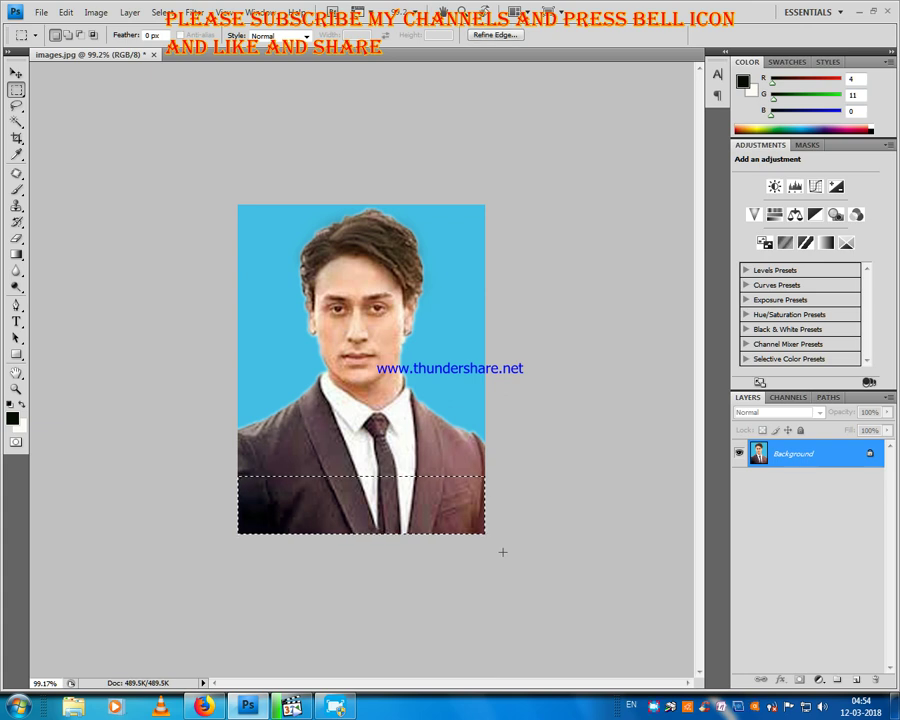
{"action": "key", "text": "Delete"}
{"action": "left_click", "coordinate": [550, 496]}
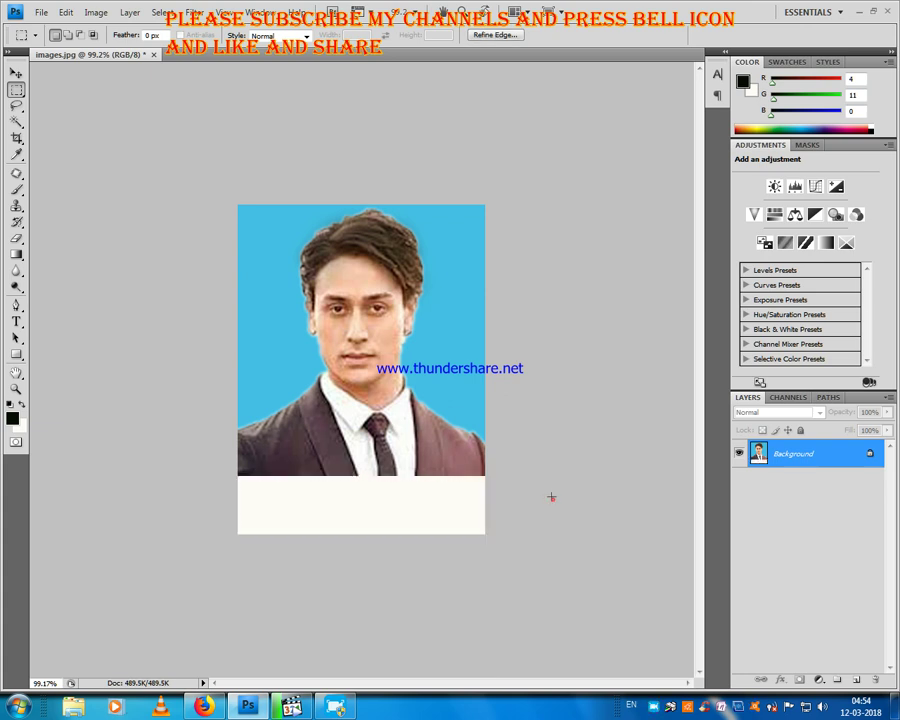
{"action": "left_click", "coordinate": [16, 321]}
{"action": "key", "text": "ctrl+plus"}
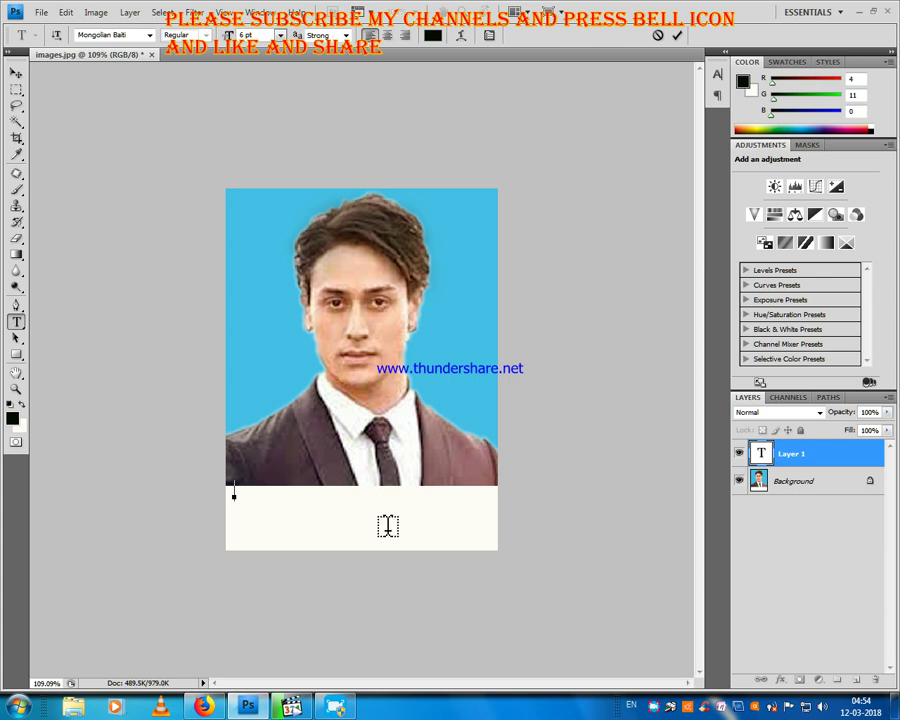
Type the 'Name-' caption with the person's name, scale it larger, and commit.
{"action": "type", "text": "Nam"}
{"action": "type", "text": "e"}
{"action": "key", "text": "ctrl"}
{"action": "left_click_drag", "start_coordinate": [270, 503], "coordinate": [282, 507]}
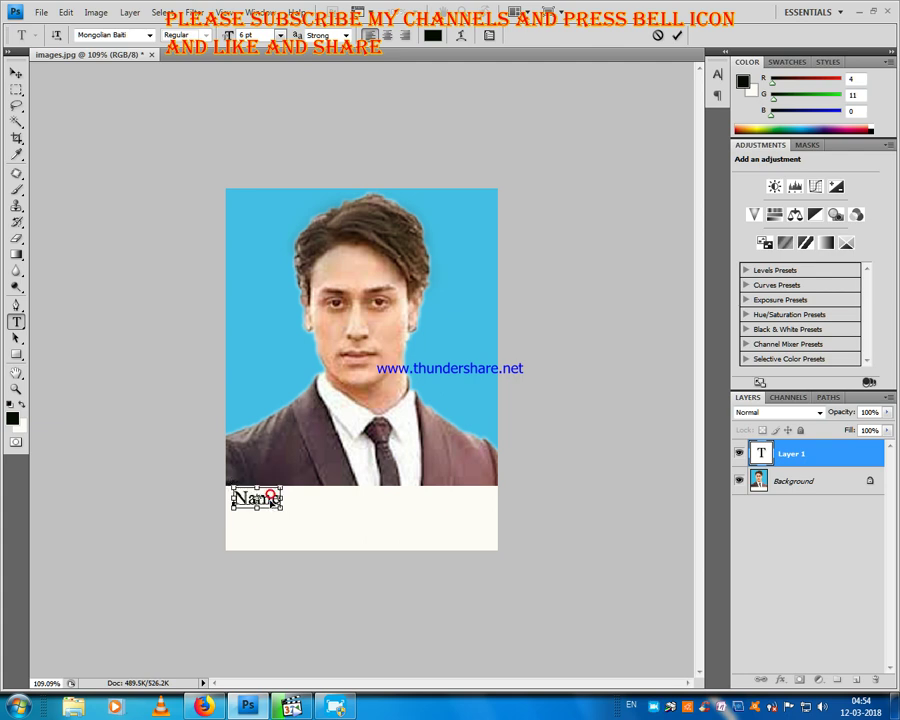
{"action": "type", "text": "-"}
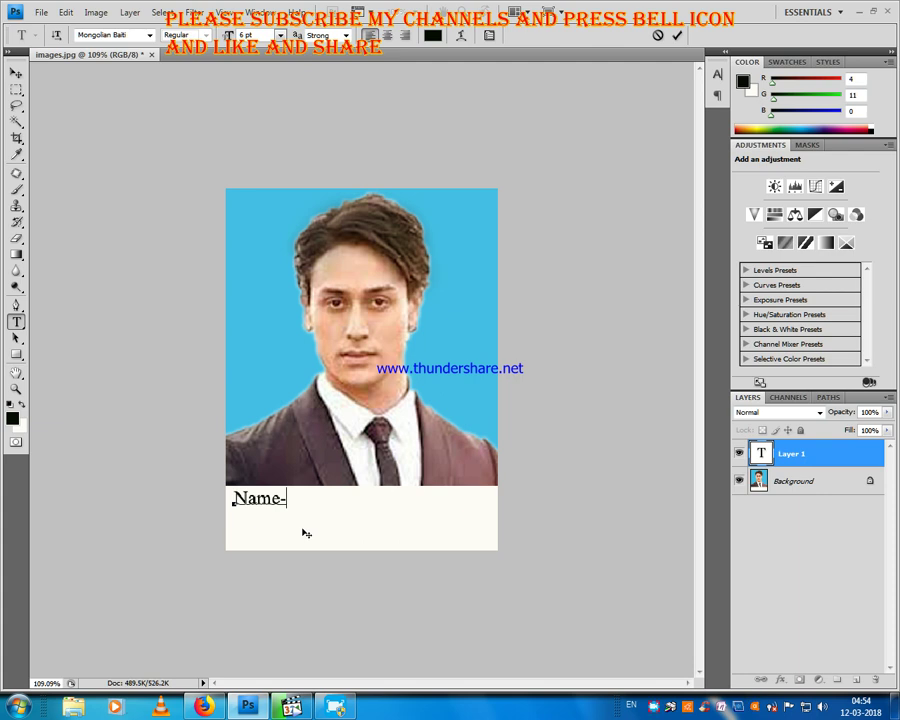
{"action": "type", "text": "T"}
{"action": "type", "text": "iger "}
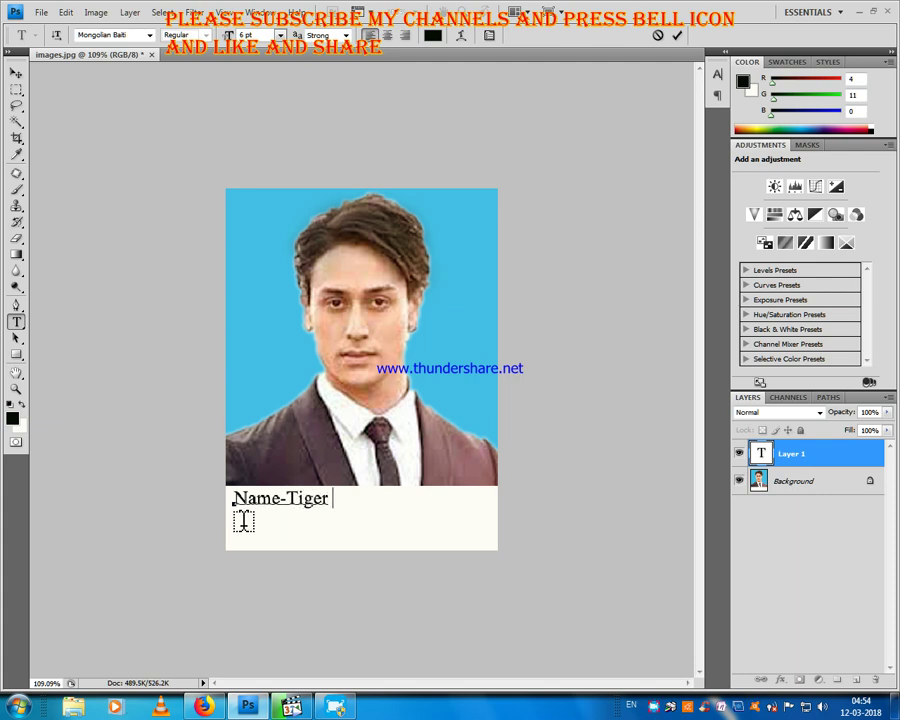
{"action": "type", "text": "Shroff"}
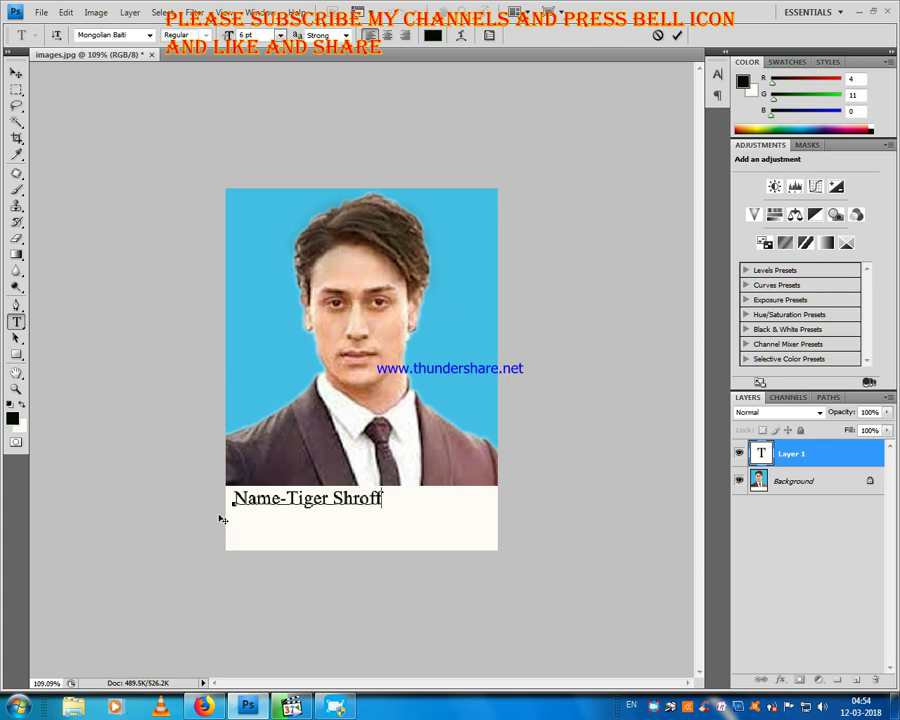
{"action": "key", "text": "ctrl"}
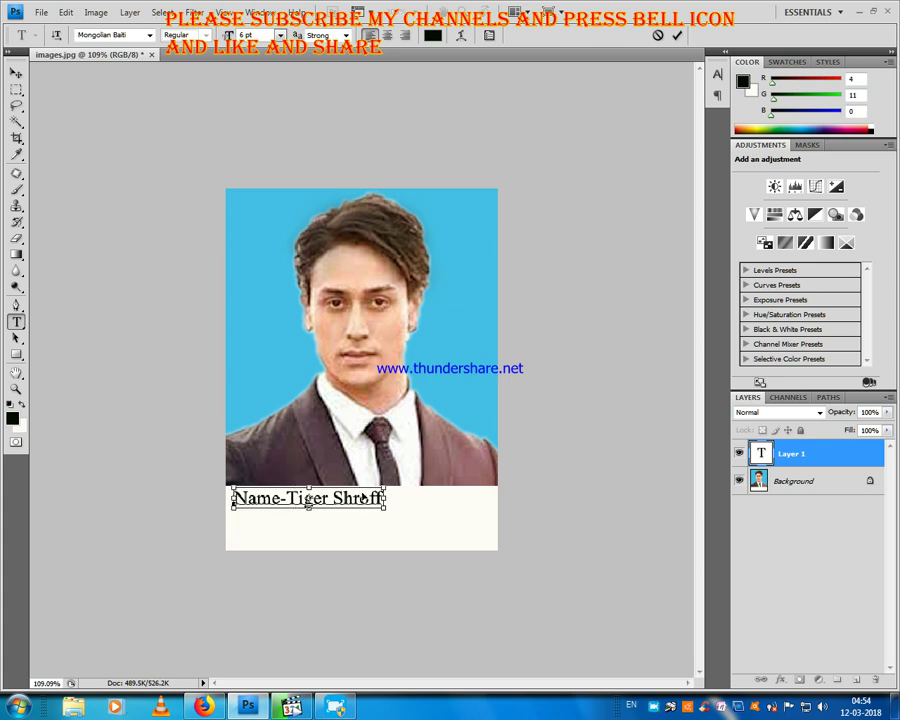
{"action": "left_click_drag", "start_coordinate": [362, 497], "coordinate": [381, 501]}
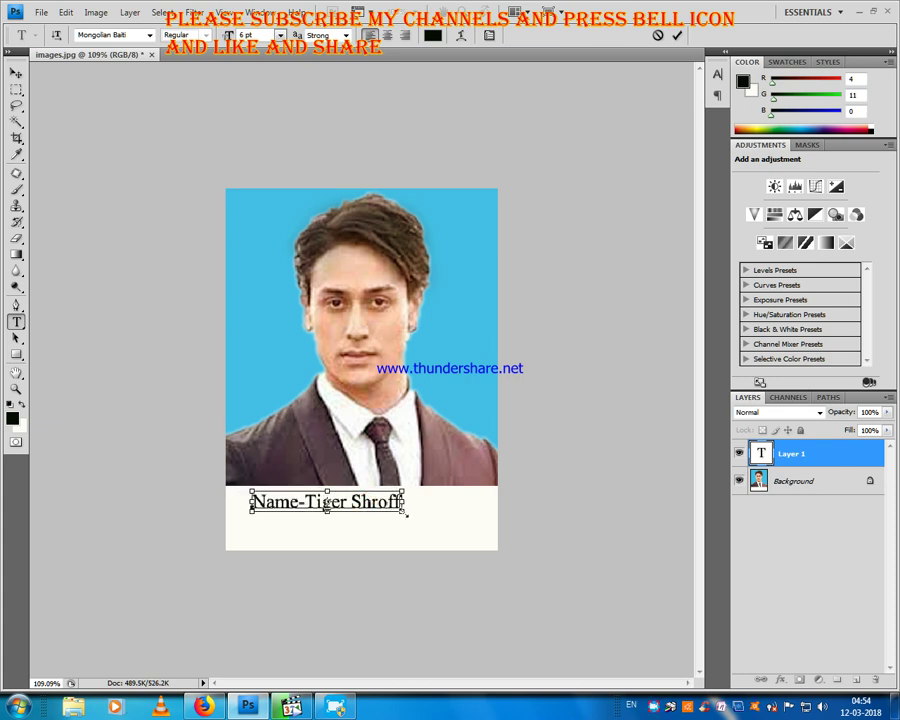
{"action": "left_click", "coordinate": [402, 511]}
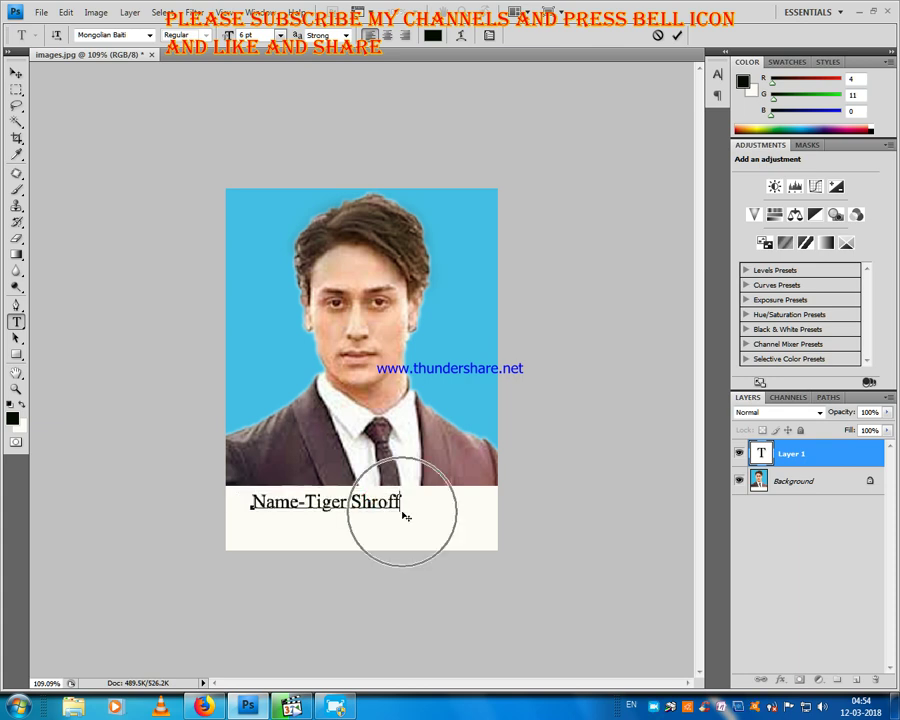
{"action": "left_click", "coordinate": [679, 37]}
Move the caption right, enlarge its font size, add a new line and commit.
{"action": "left_click_drag", "start_coordinate": [366, 505], "coordinate": [378, 514]}
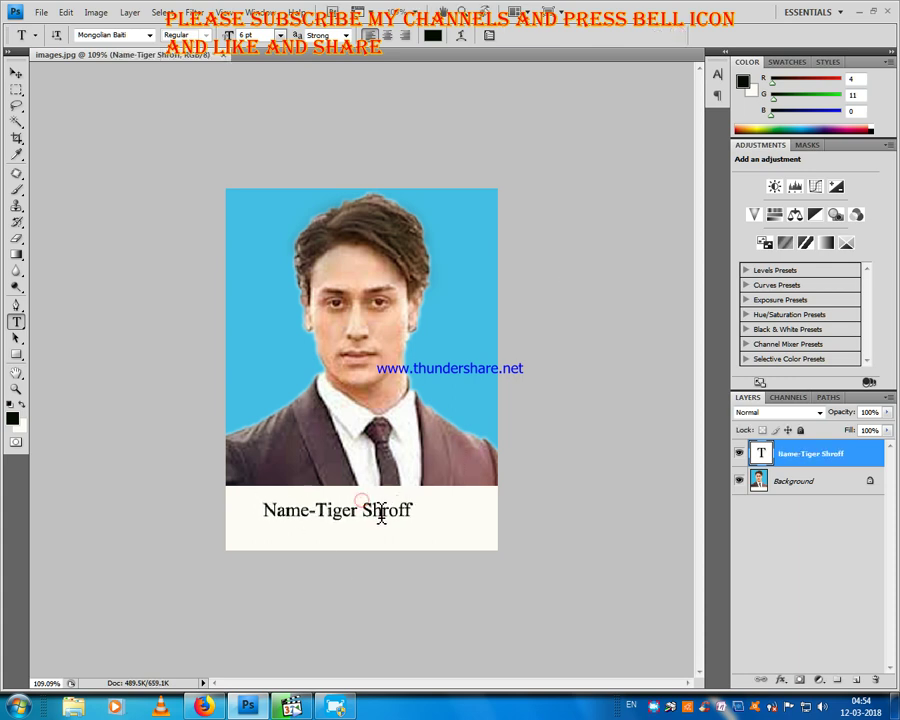
{"action": "left_click", "coordinate": [413, 512]}
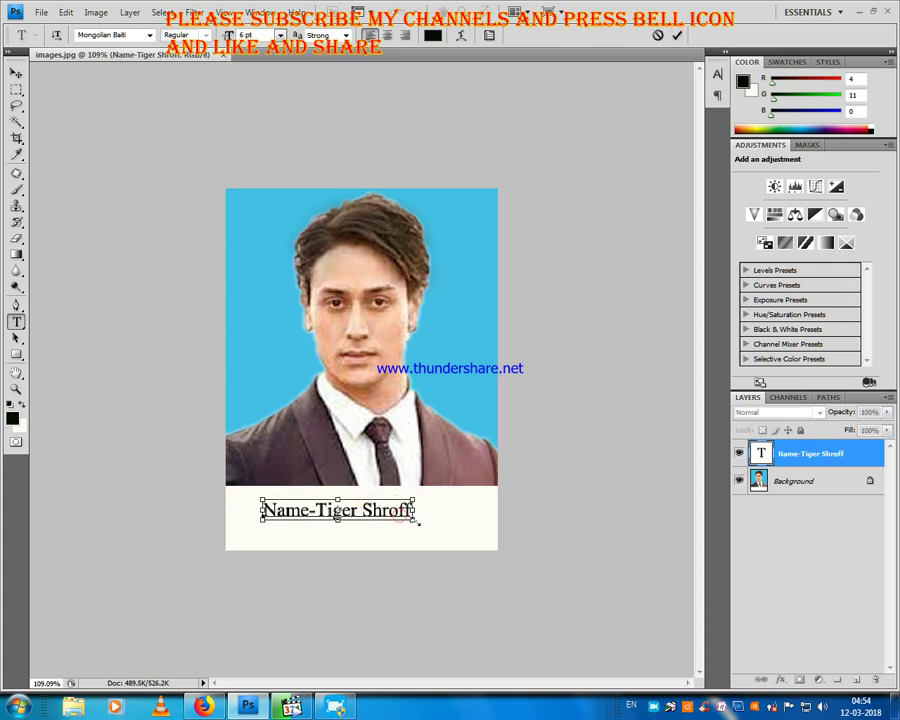
{"action": "mouse_move", "coordinate": [415, 521]}
{"action": "left_mouse_down"}
{"action": "mouse_move", "coordinate": [437, 535]}
{"action": "mouse_move", "coordinate": [394, 507]}
{"action": "mouse_move", "coordinate": [426, 489]}
{"action": "left_mouse_up"}
{"action": "key", "text": "Return"}
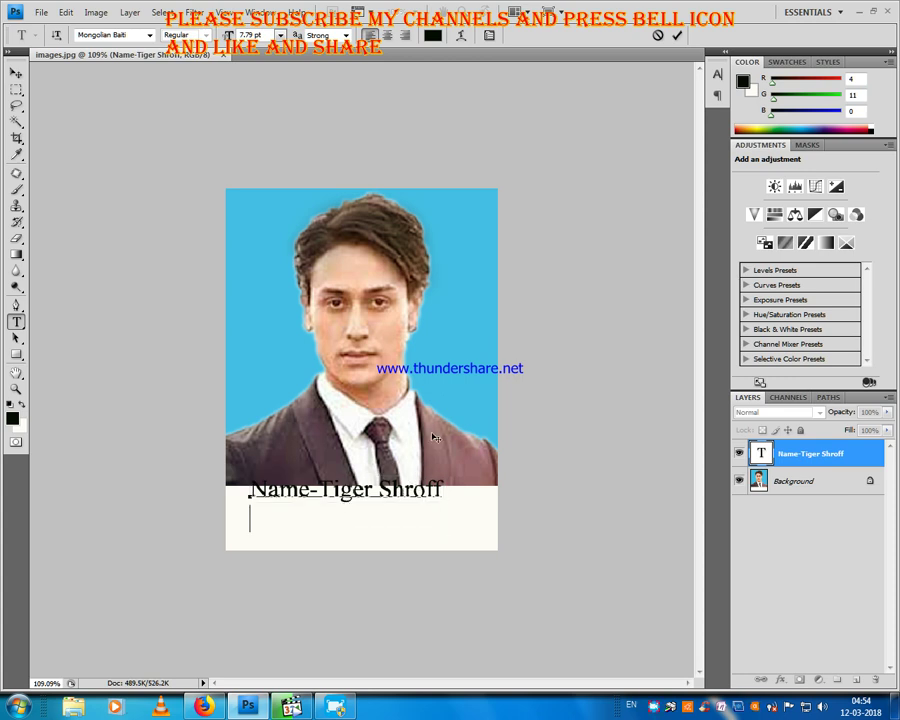
{"action": "left_click", "coordinate": [679, 36]}
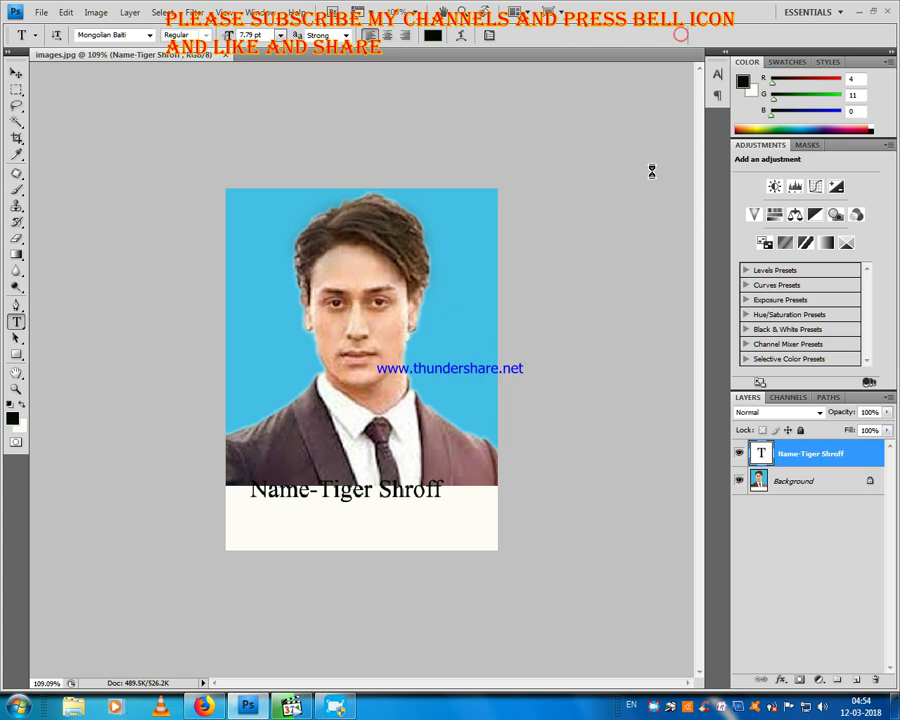
Nudge the name caption down and right, then type the date line Date-01-02-2018 below it.
{"action": "key", "text": "ctrl+Down"}
{"action": "key", "text": "ctrl+Down"}
{"action": "key", "text": "ctrl+Down"}
{"action": "key", "text": "ctrl+Right"}
{"action": "key", "text": "ctrl+Right"}
{"action": "key", "text": "ctrl+Down"}
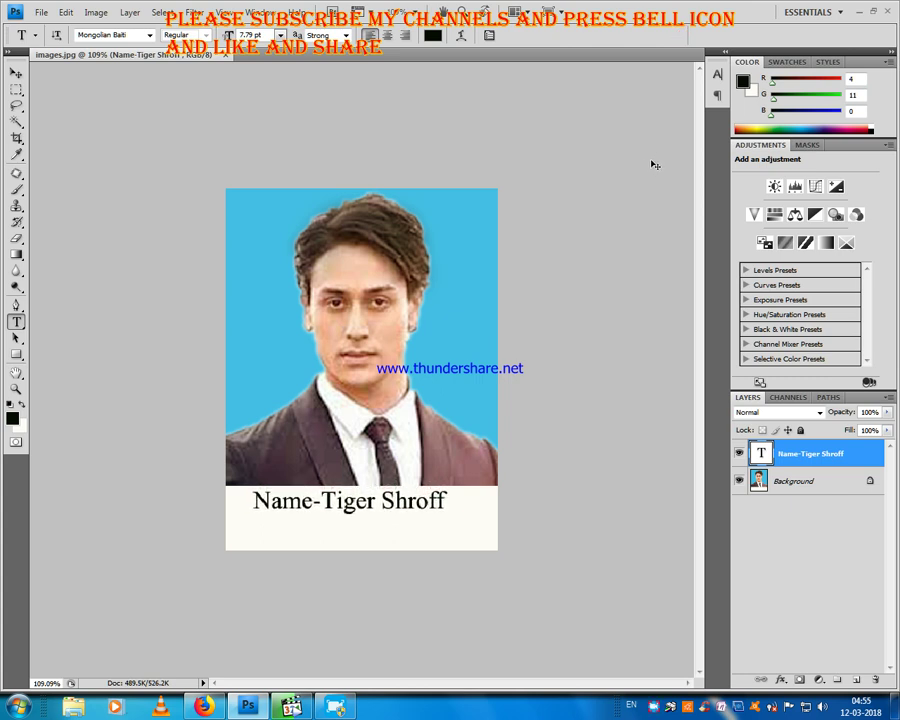
{"action": "left_click", "coordinate": [268, 536]}
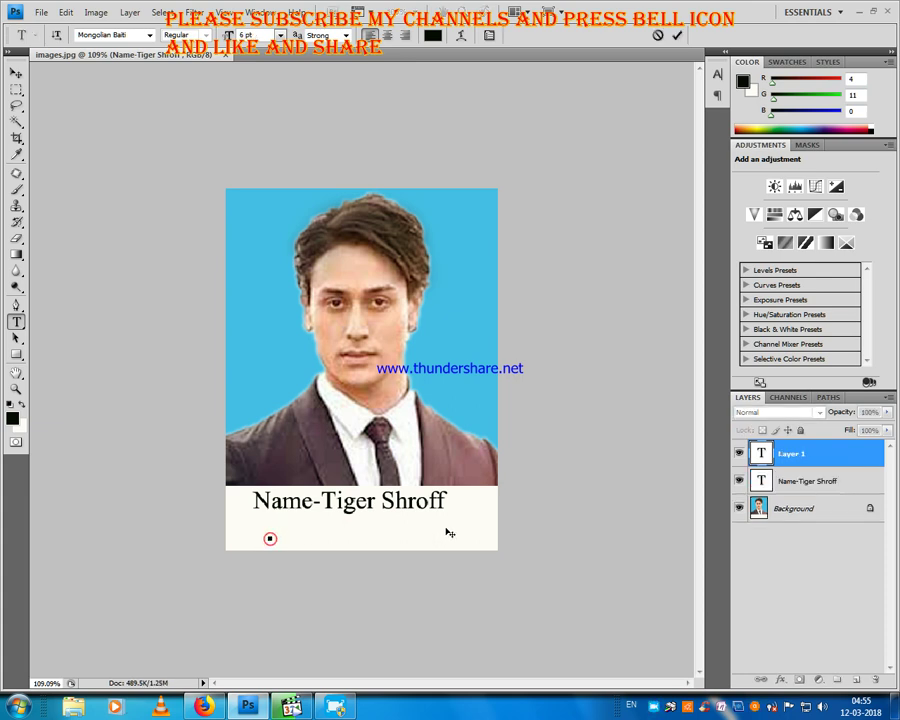
{"action": "type", "text": "Date"}
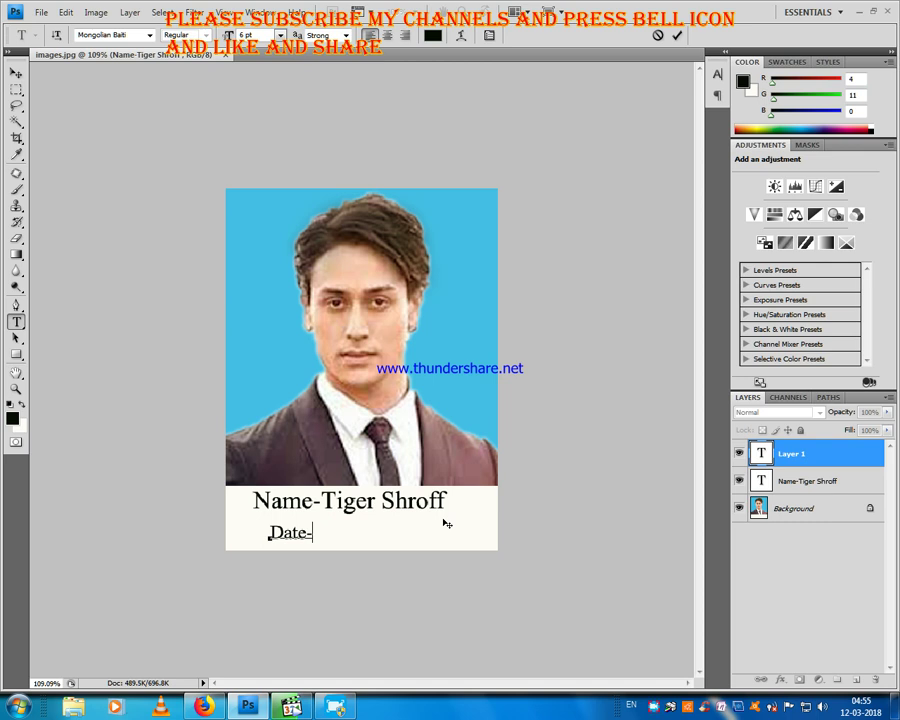
{"action": "type", "text": "-02"}
{"action": "type", "text": "-02-"}
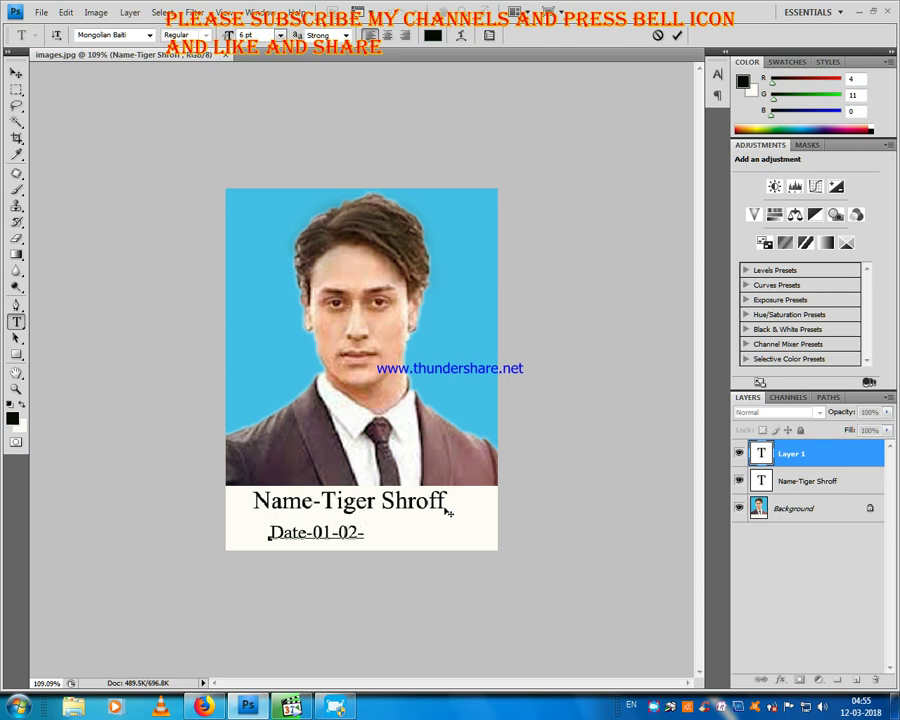
{"action": "type", "text": "2018"}
Resize the date text to sit neatly under the name caption and commit it.
{"action": "key", "text": "ctrl"}
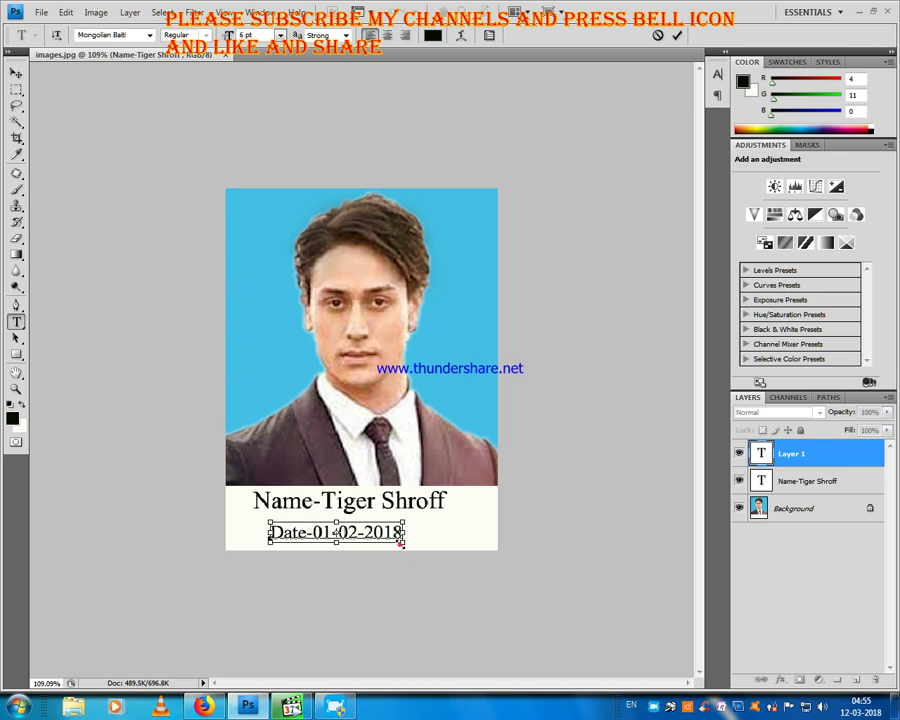
{"action": "left_click_drag", "start_coordinate": [402, 543], "coordinate": [415, 556]}
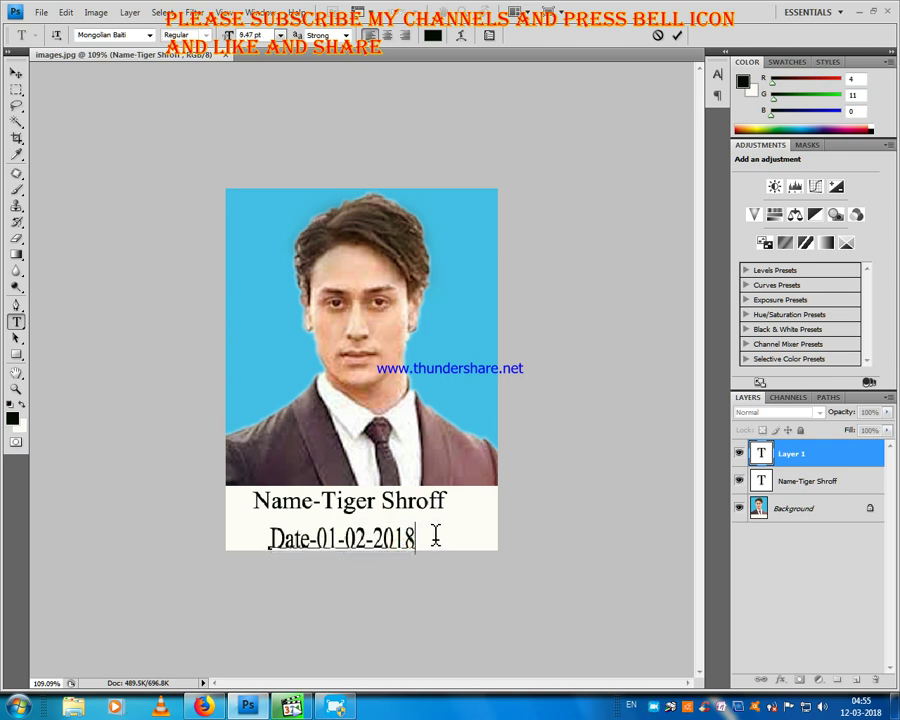
{"action": "left_click_drag", "start_coordinate": [415, 547], "coordinate": [409, 551]}
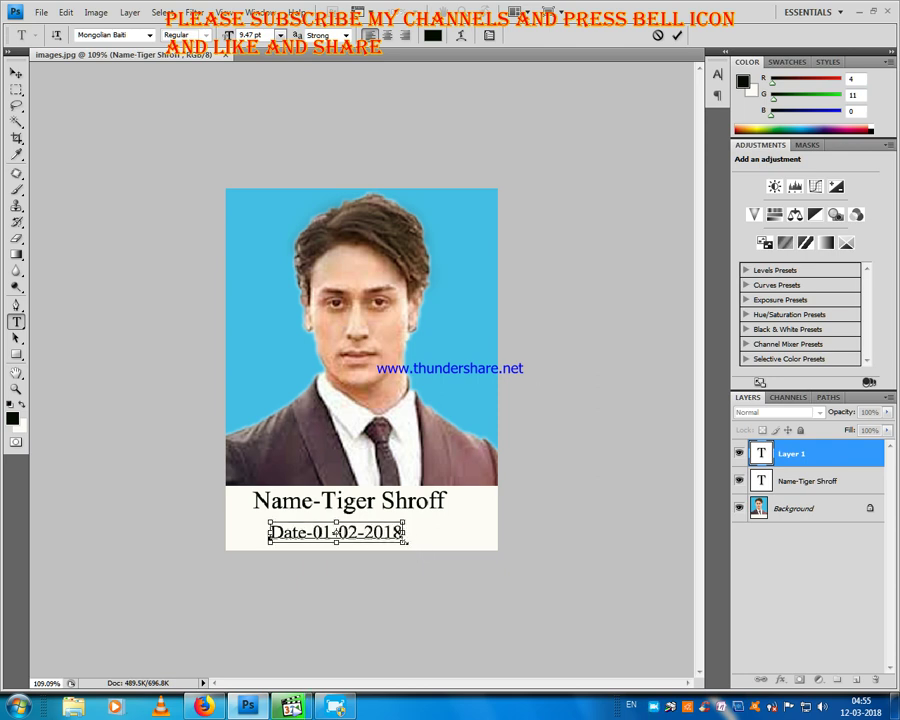
{"action": "left_click_drag", "start_coordinate": [404, 543], "coordinate": [419, 553]}
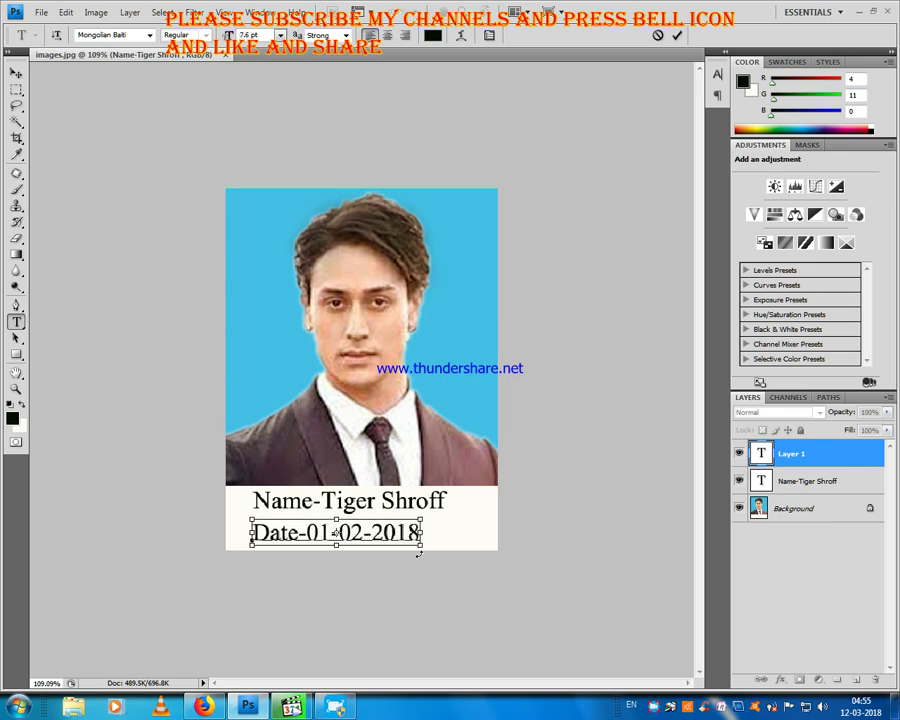
{"action": "left_click", "coordinate": [678, 37]}
{"action": "left_click", "coordinate": [816, 483]}
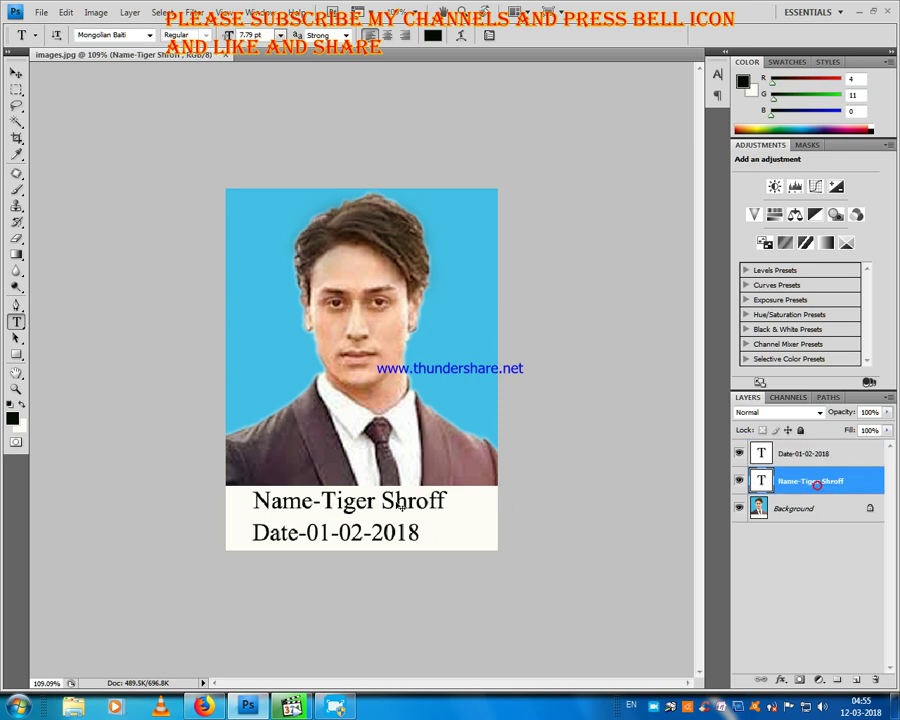
Nudge the name and date lines right so the date is centred under the name.
{"action": "left_click_drag", "start_coordinate": [403, 500], "coordinate": [405, 501]}
{"action": "left_click", "coordinate": [796, 460]}
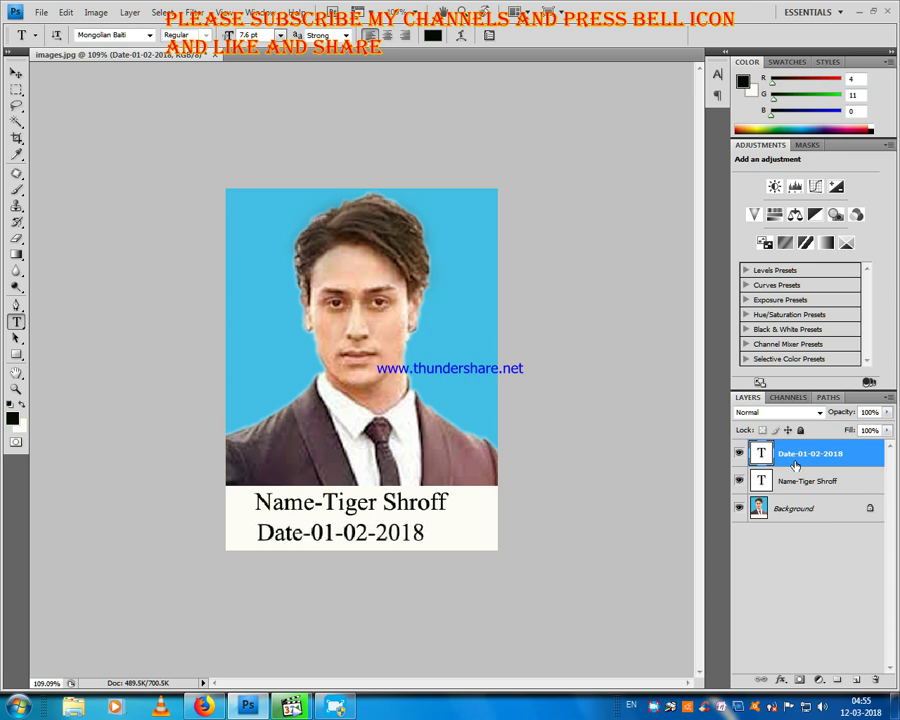
{"action": "key", "text": "ctrl+shift+Right"}
{"action": "key", "text": "ctrl+Right"}
{"action": "key", "text": "ctrl+Right"}
{"action": "key", "text": "ctrl+Right"}
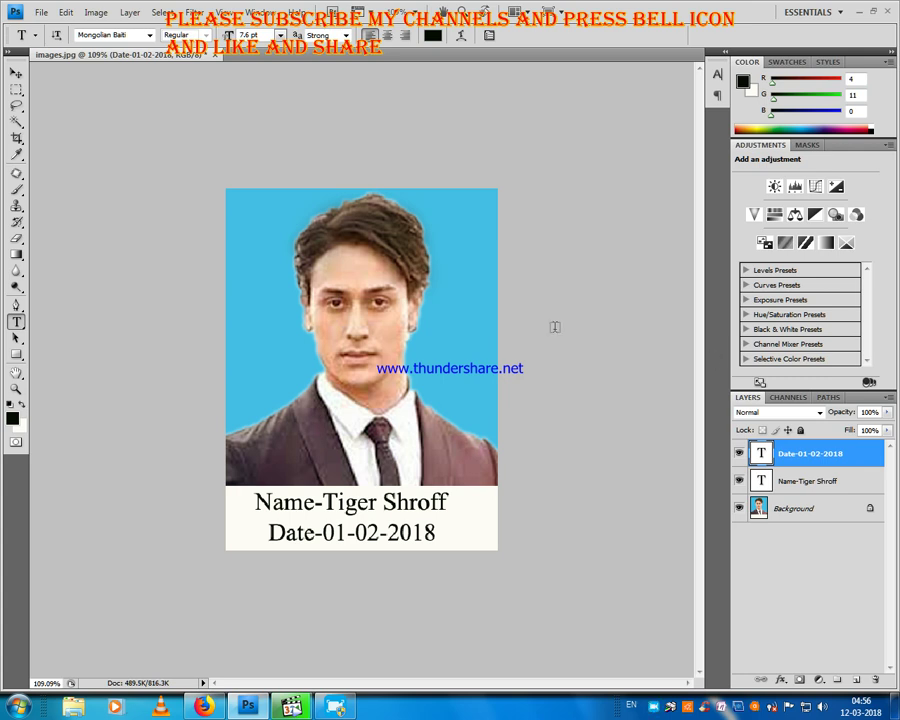
{"action": "scroll", "coordinate": [536, 392], "scroll_direction": "down", "scroll_amount": 1}
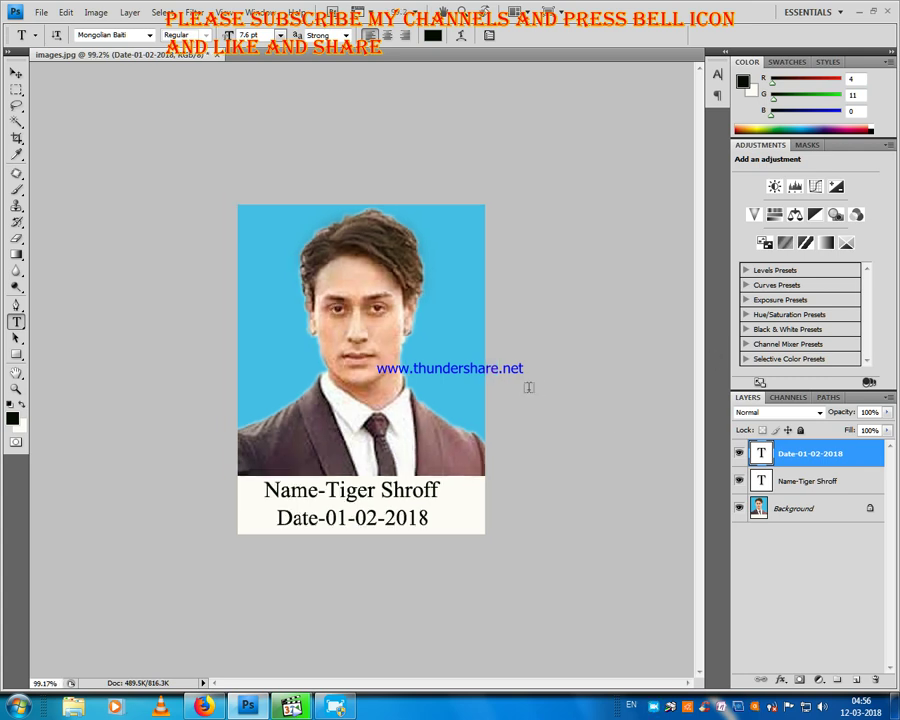
Scale both caption text layers together to 111.5% with Free Transform.
{"action": "left_click", "coordinate": [811, 482], "text": "shift"}
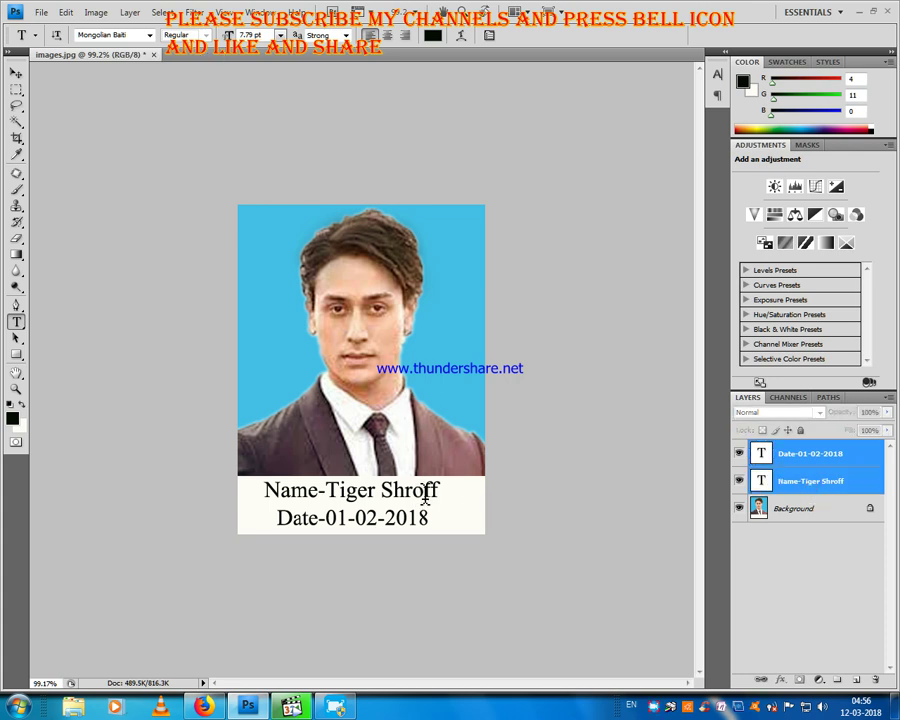
{"action": "left_click", "coordinate": [16, 89]}
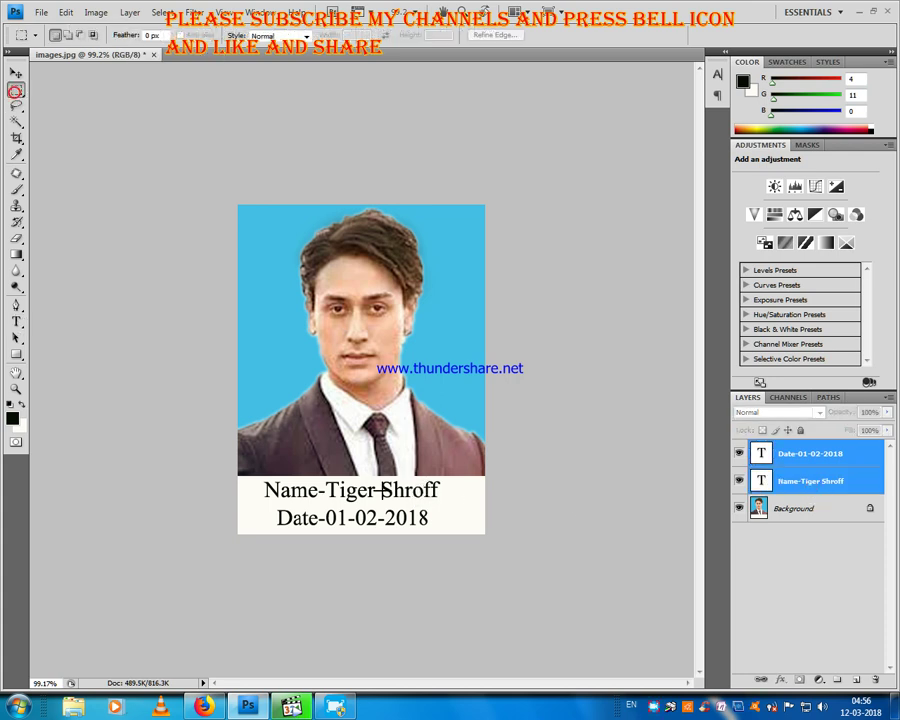
{"action": "right_click", "coordinate": [383, 494]}
{"action": "left_click", "coordinate": [438, 611]}
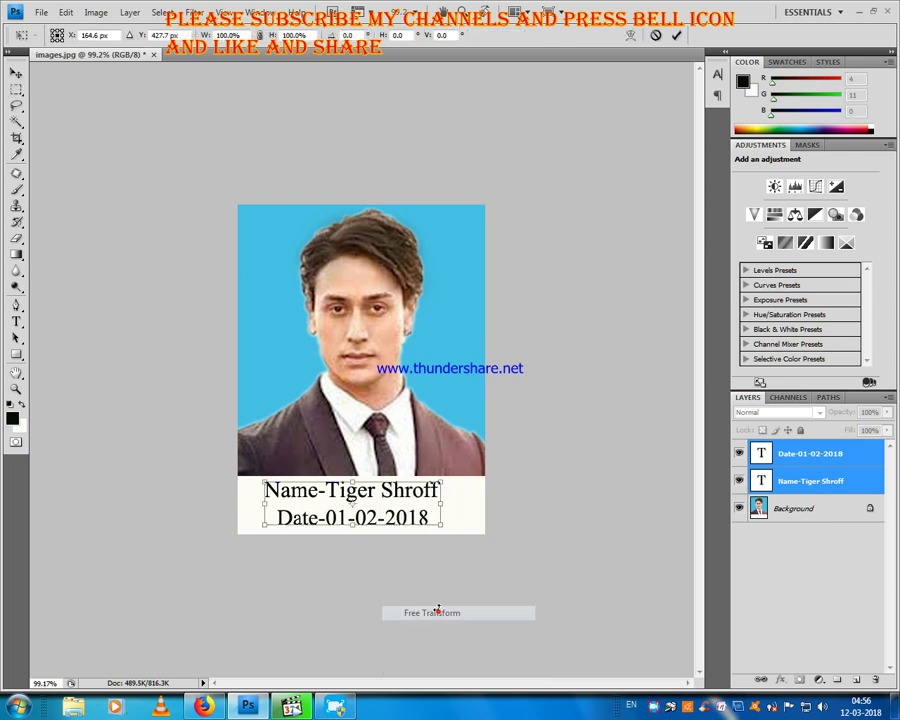
{"action": "left_click_drag", "start_coordinate": [444, 532], "coordinate": [449, 529]}
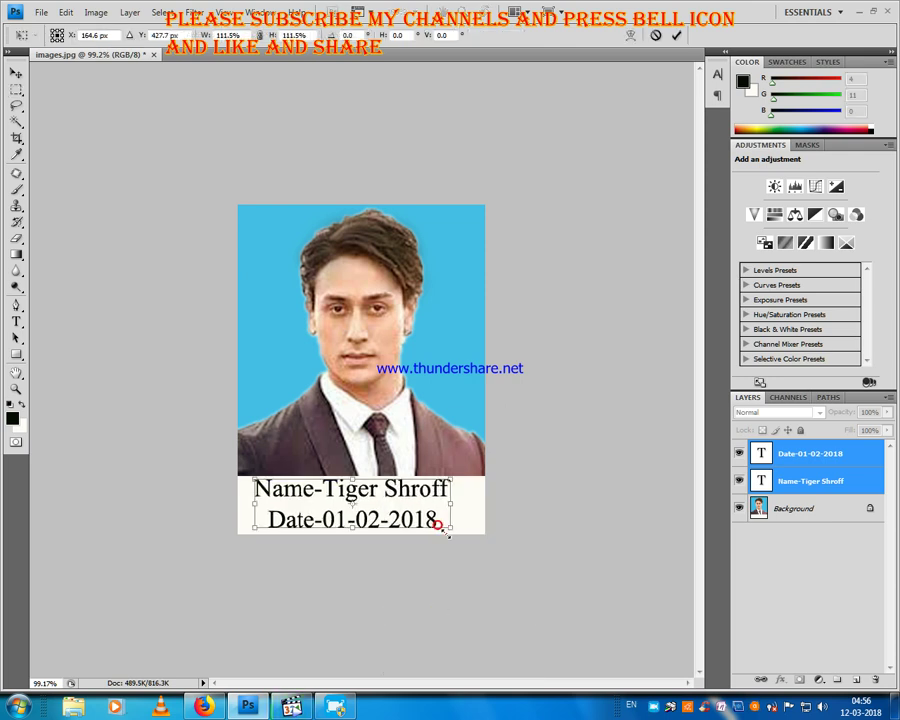
{"action": "key", "text": "Return"}
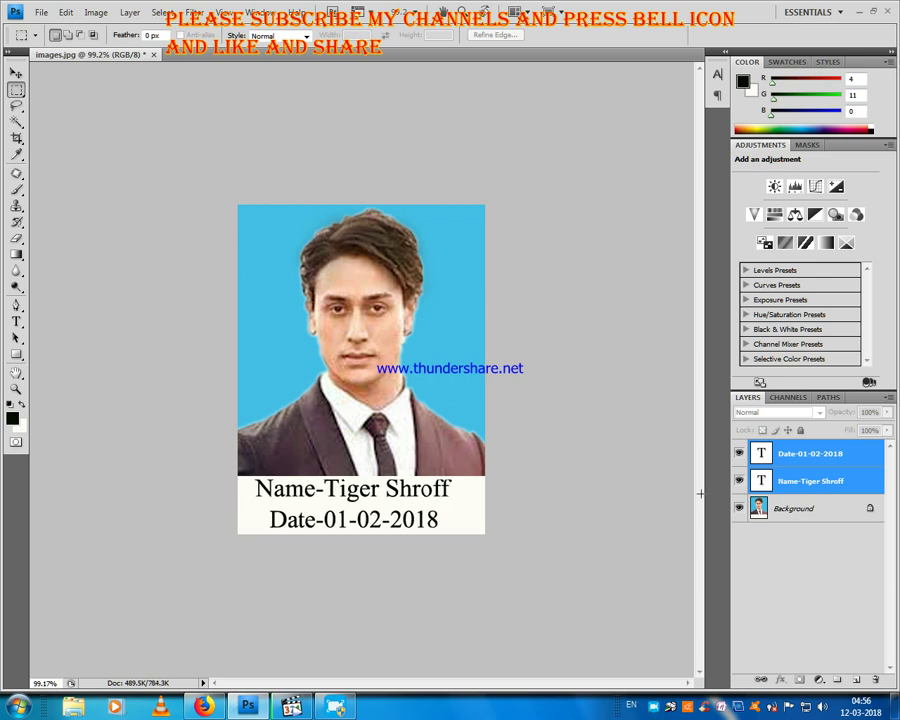
Select both caption text layers and nudge them slightly down.
{"action": "left_click", "coordinate": [800, 533]}
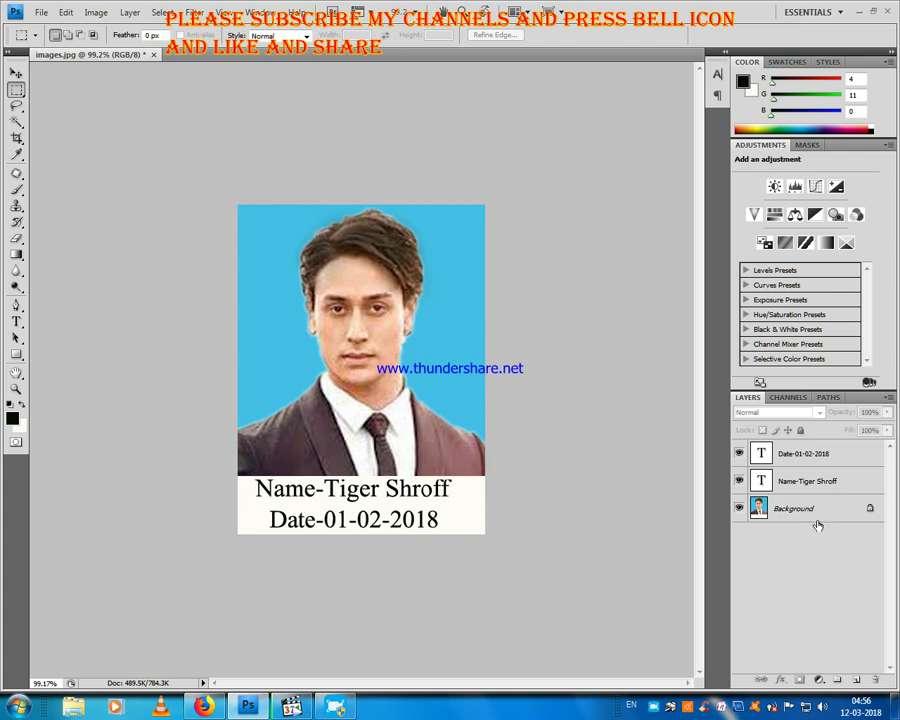
{"action": "left_click", "coordinate": [790, 481]}
{"action": "left_click", "coordinate": [798, 458], "text": "shift"}
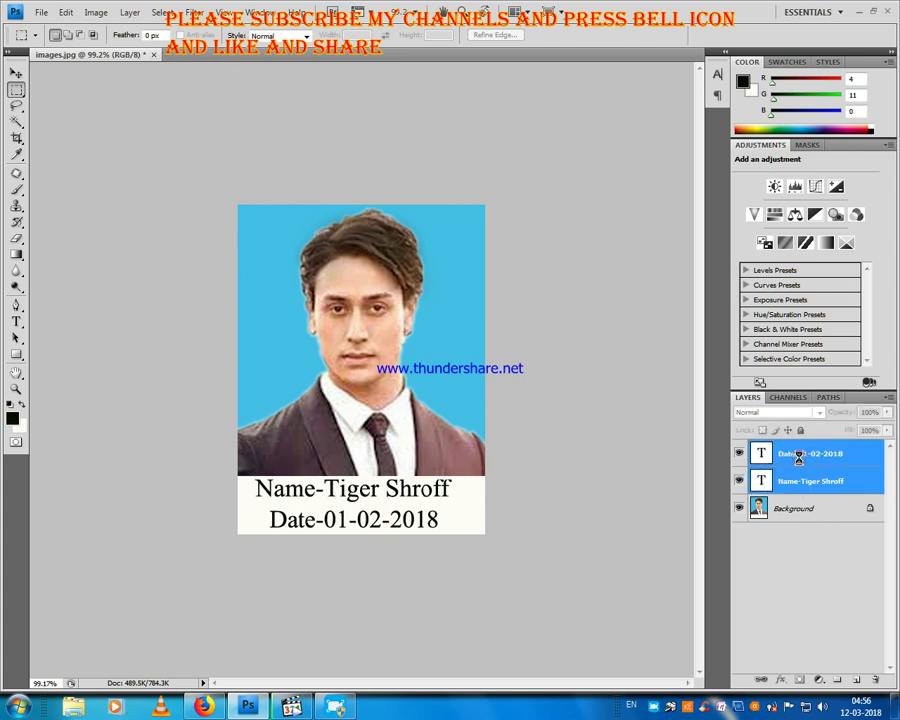
{"action": "key", "text": "ctrl+Down"}
{"action": "key", "text": "ctrl+Down"}
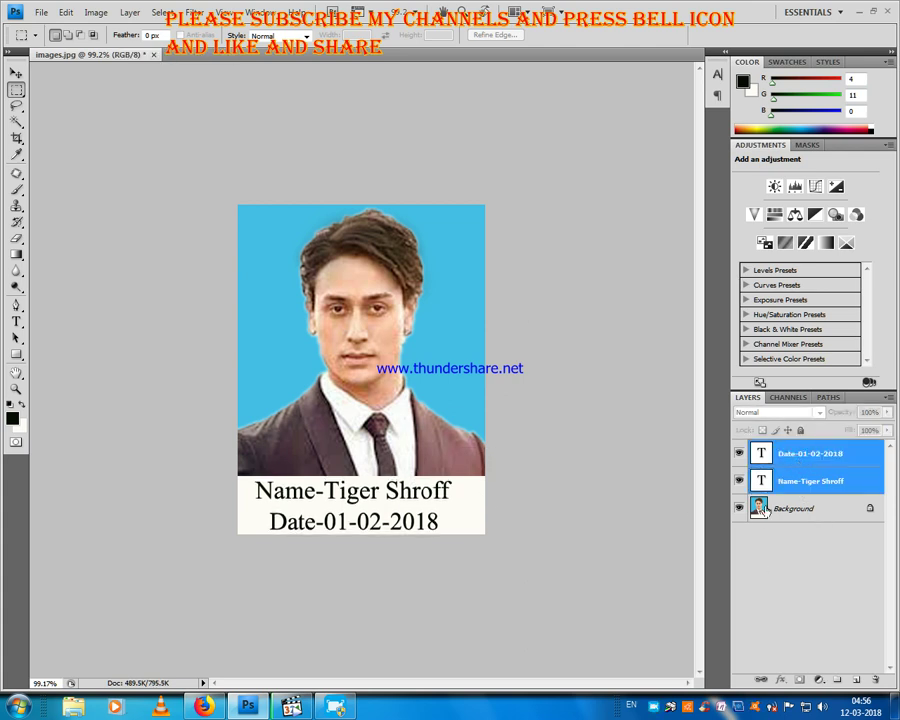
Merge the visible layers into a single Background layer.
{"action": "left_click", "coordinate": [762, 510]}
{"action": "right_click", "coordinate": [762, 510]}
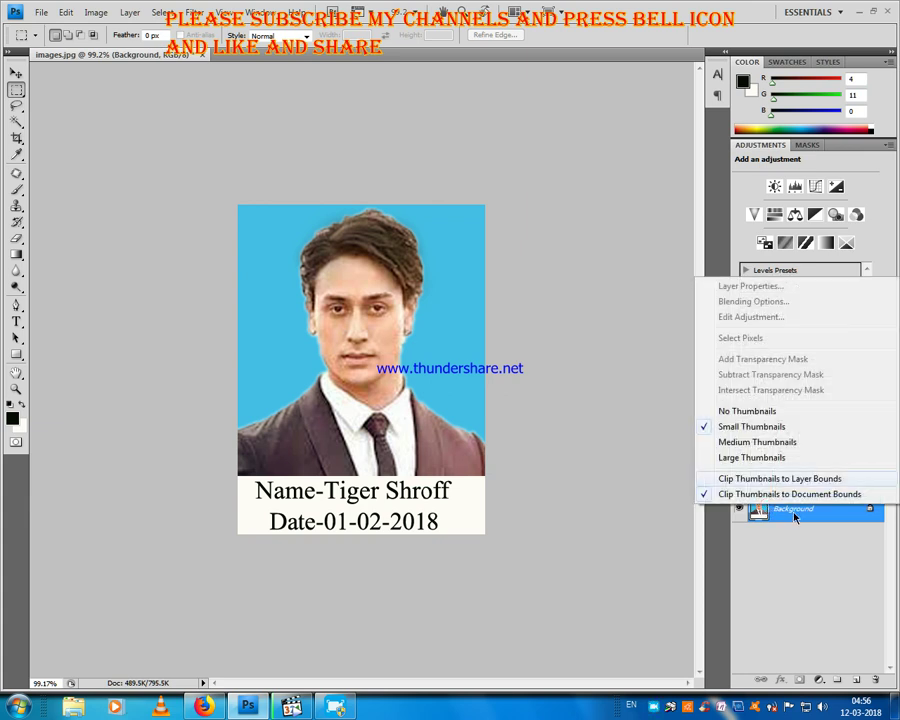
{"action": "left_click", "coordinate": [804, 526]}
{"action": "right_click", "coordinate": [804, 514]}
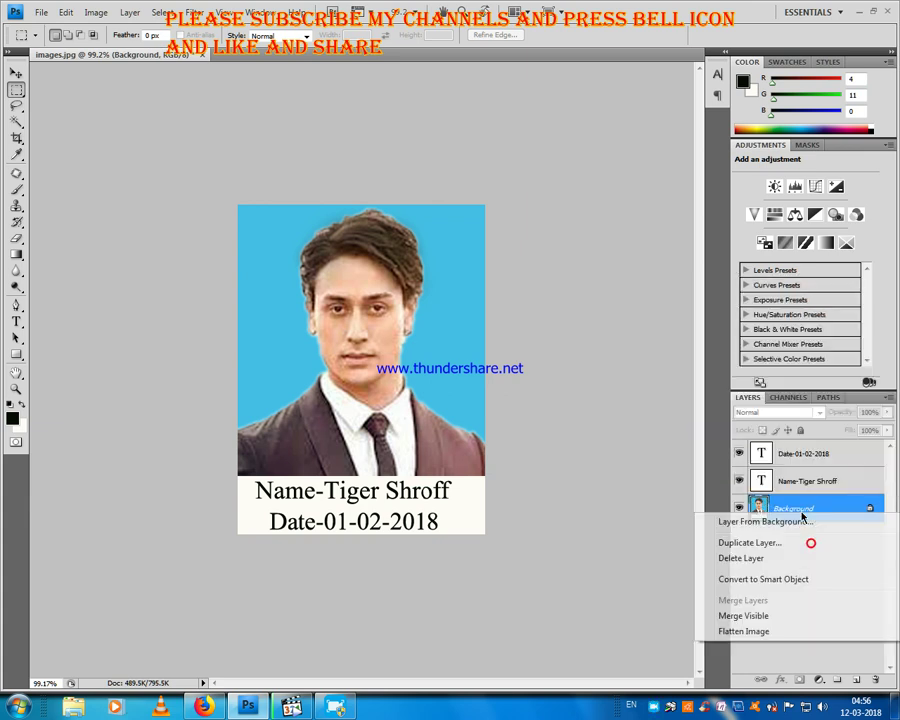
{"action": "left_click", "coordinate": [765, 616]}
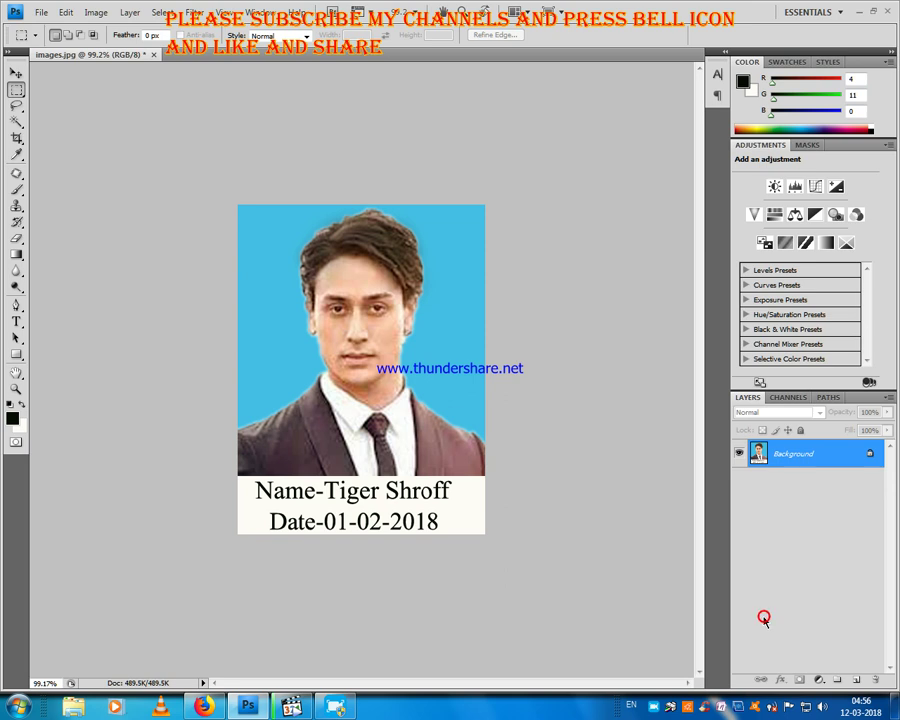
Create a new blank white 4×6 inch, 300 ppi document.
{"action": "left_click", "coordinate": [41, 12]}
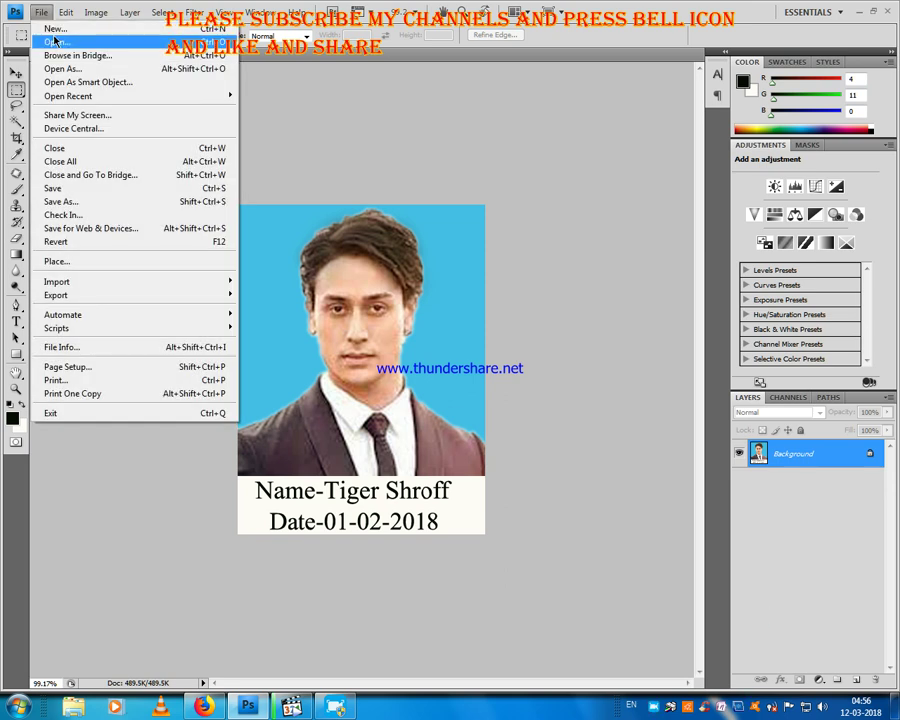
{"action": "left_click", "coordinate": [55, 28]}
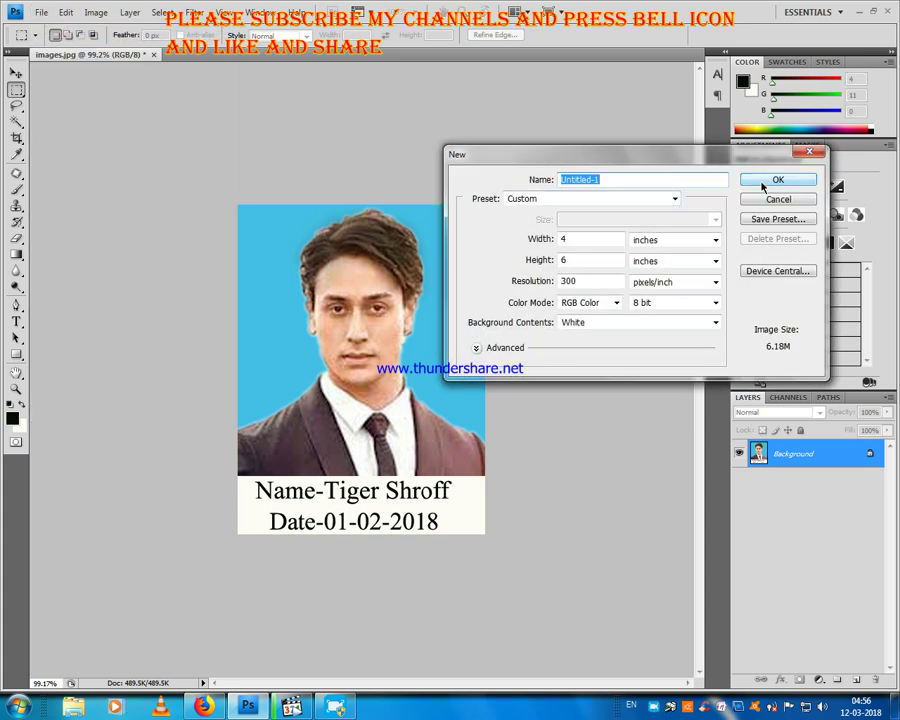
{"action": "left_click", "coordinate": [770, 180]}
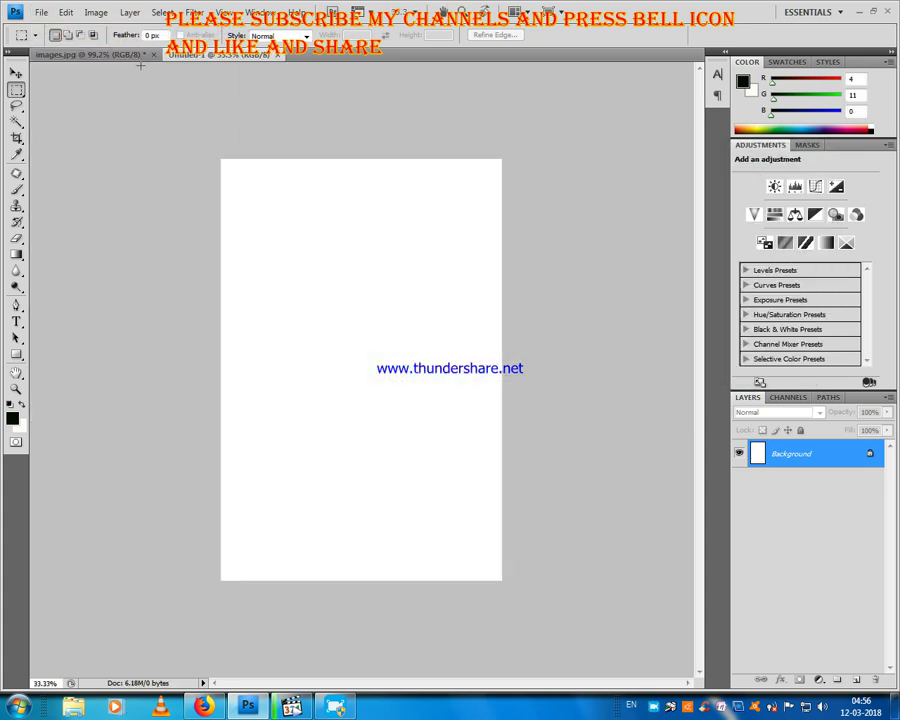
Give the captioned photo a thin black stroke border and deselect it.
{"action": "left_click", "coordinate": [140, 55]}
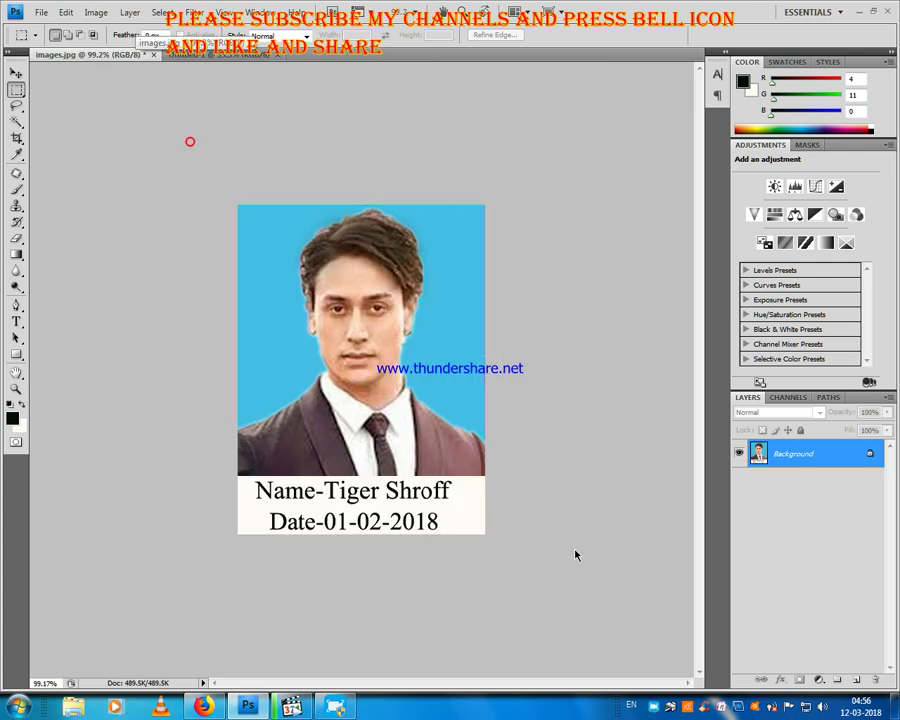
{"action": "right_click", "coordinate": [414, 428]}
{"action": "left_click", "coordinate": [492, 643]}
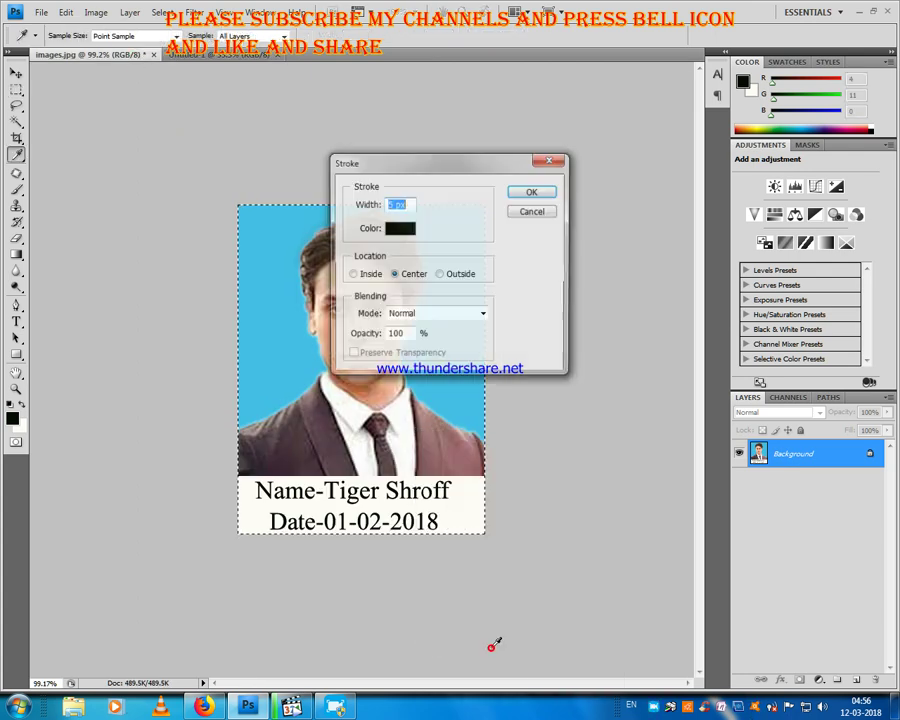
{"action": "key", "text": "Return"}
{"action": "left_click", "coordinate": [550, 482]}
{"action": "left_click_drag", "start_coordinate": [208, 58], "coordinate": [540, 336]}
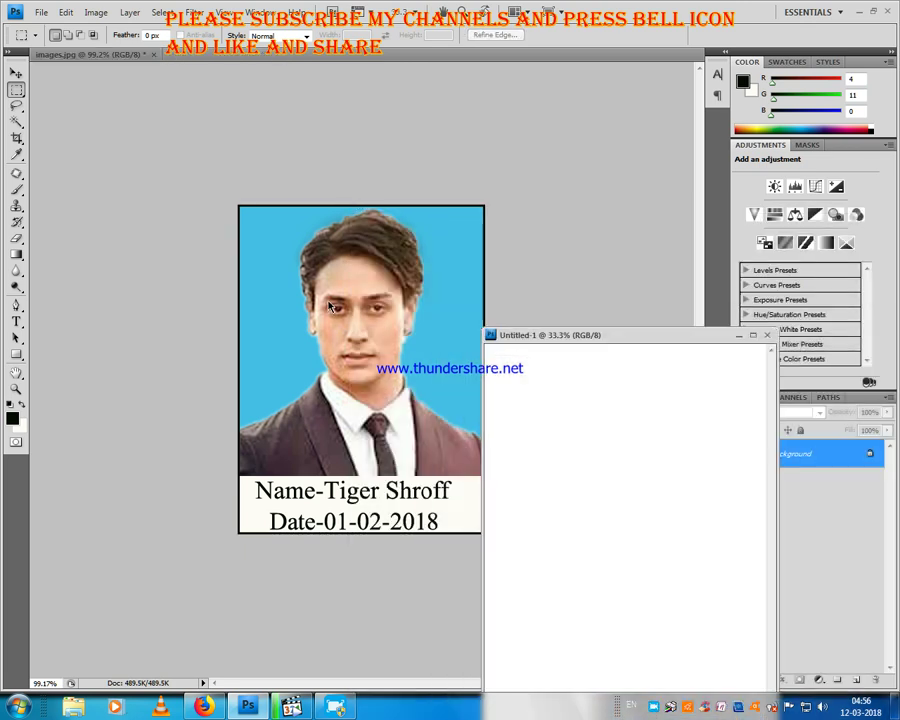
Copy the bordered photo onto the blank sheet, place it top-left, and marquee it.
{"action": "left_click_drag", "start_coordinate": [330, 307], "coordinate": [557, 480]}
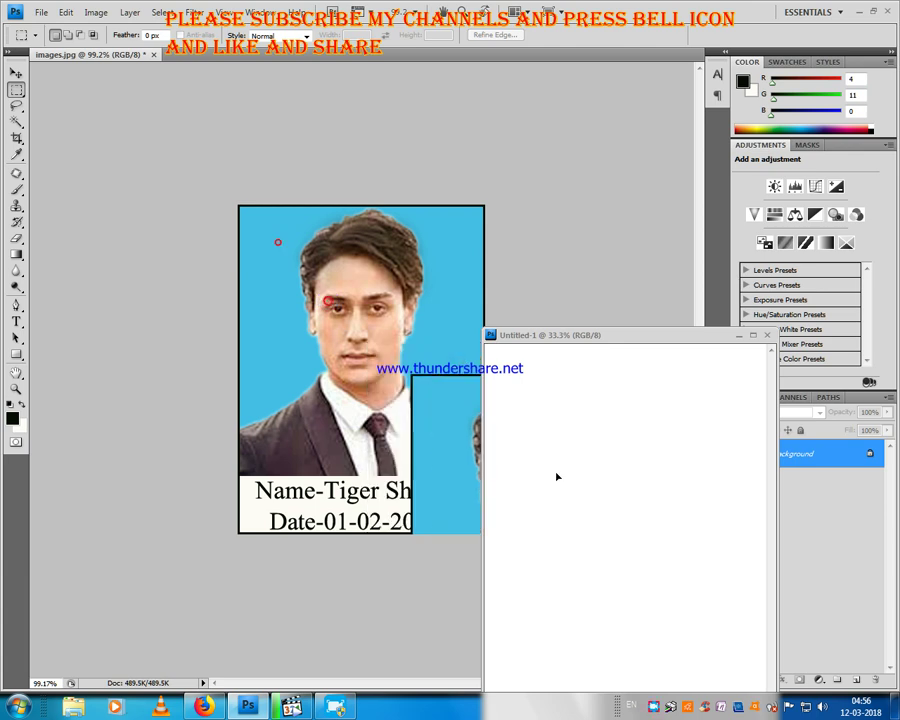
{"action": "left_click_drag", "start_coordinate": [548, 336], "coordinate": [275, 54]}
{"action": "left_click_drag", "start_coordinate": [325, 311], "coordinate": [278, 201]}
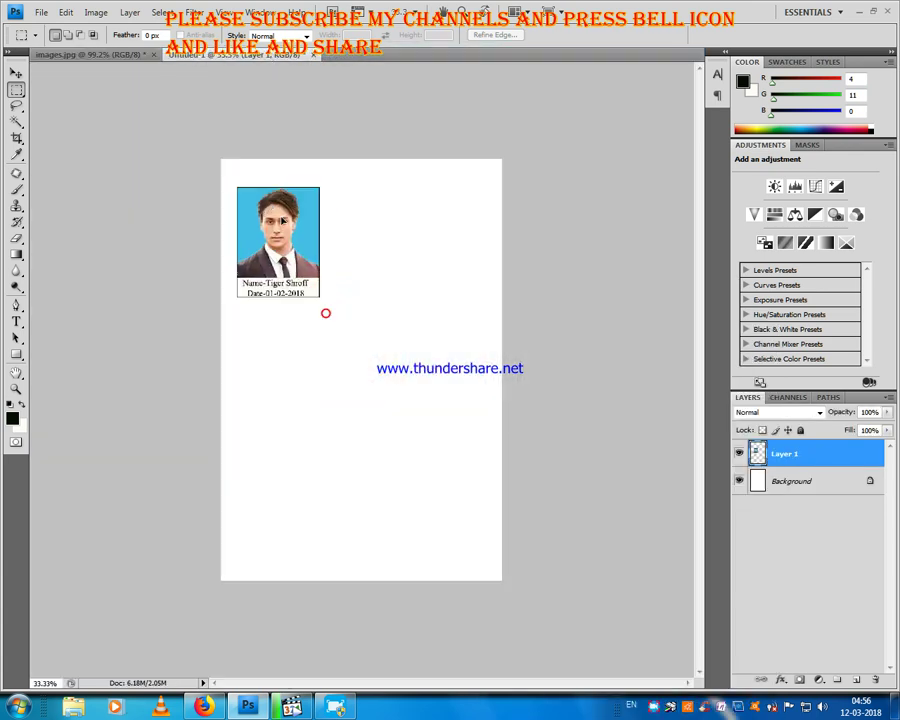
{"action": "mouse_move", "coordinate": [228, 164]}
{"action": "left_mouse_down"}
{"action": "mouse_move", "coordinate": [323, 282]}
{"action": "mouse_move", "coordinate": [408, 259]}
{"action": "left_mouse_up"}
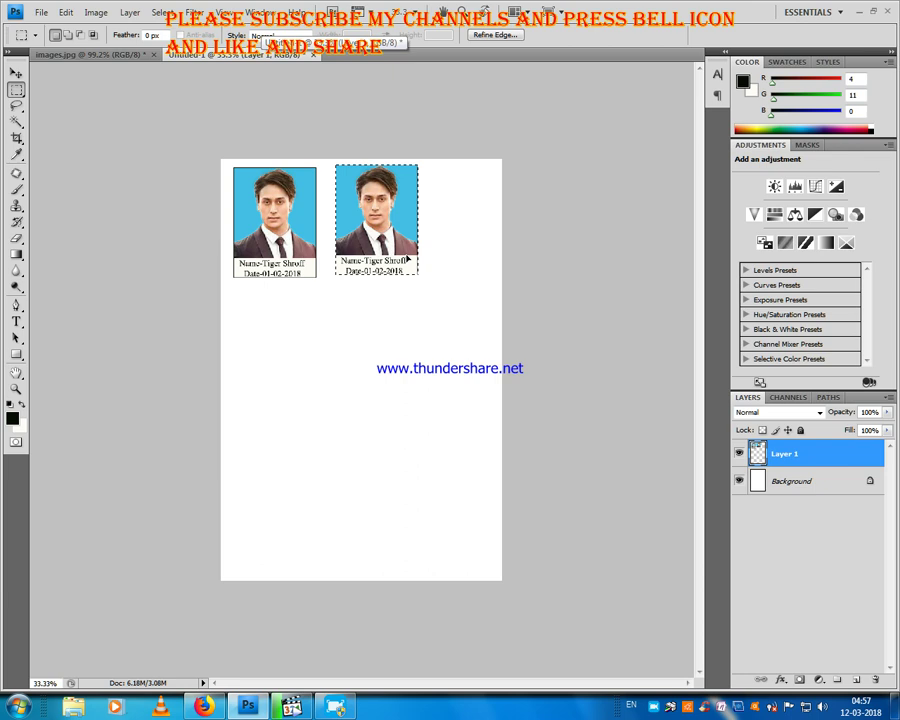
Align the second photo copy and duplicate a third to complete an evenly spaced top row.
{"action": "key", "text": "shift+Down"}
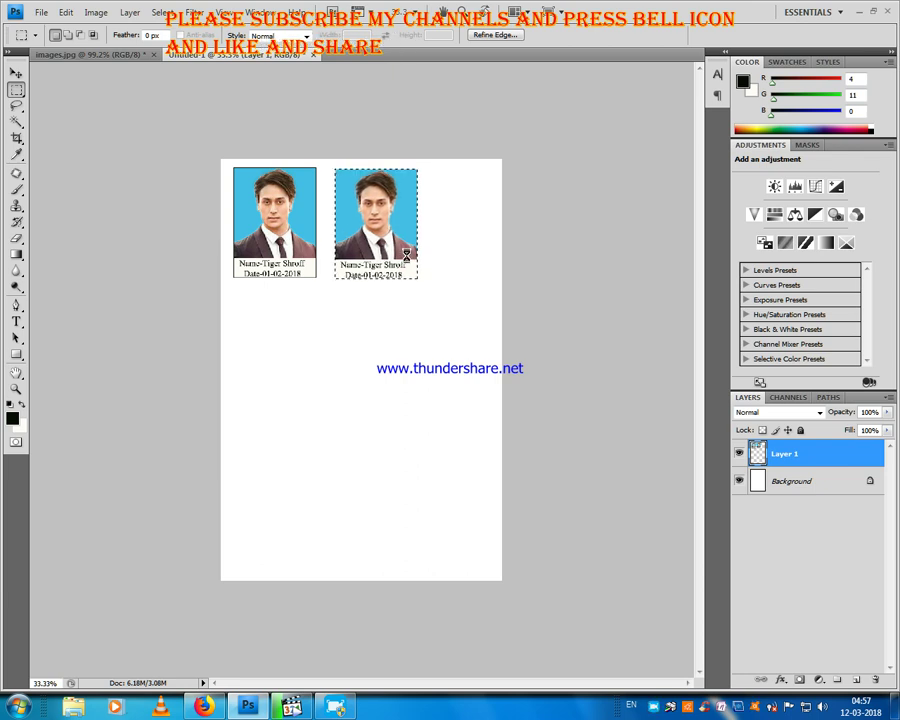
{"action": "key", "text": "shift+Left"}
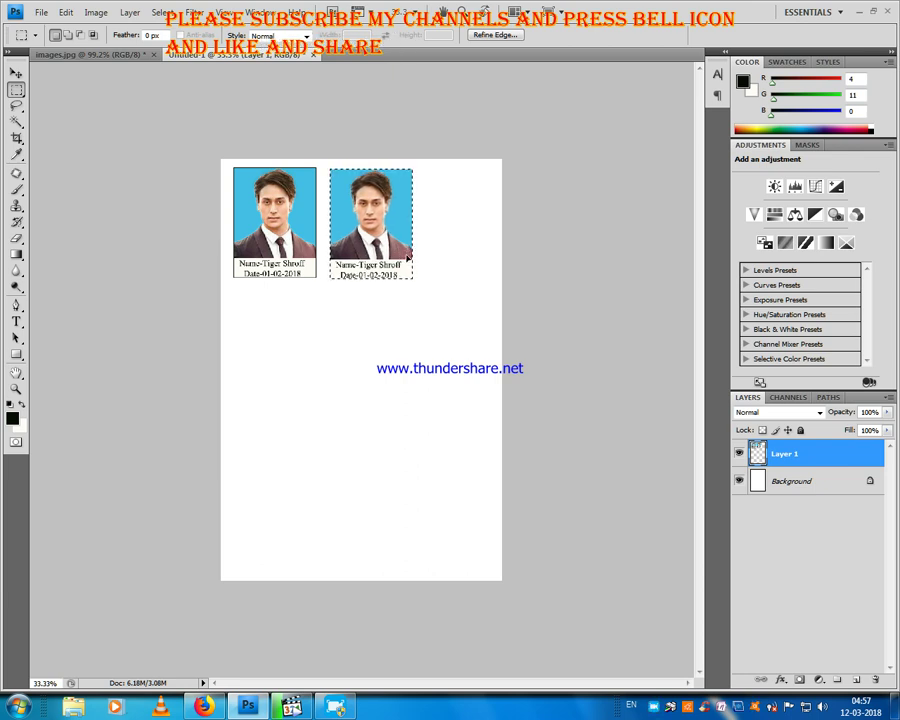
{"action": "key", "text": "ctrl+shift+Left"}
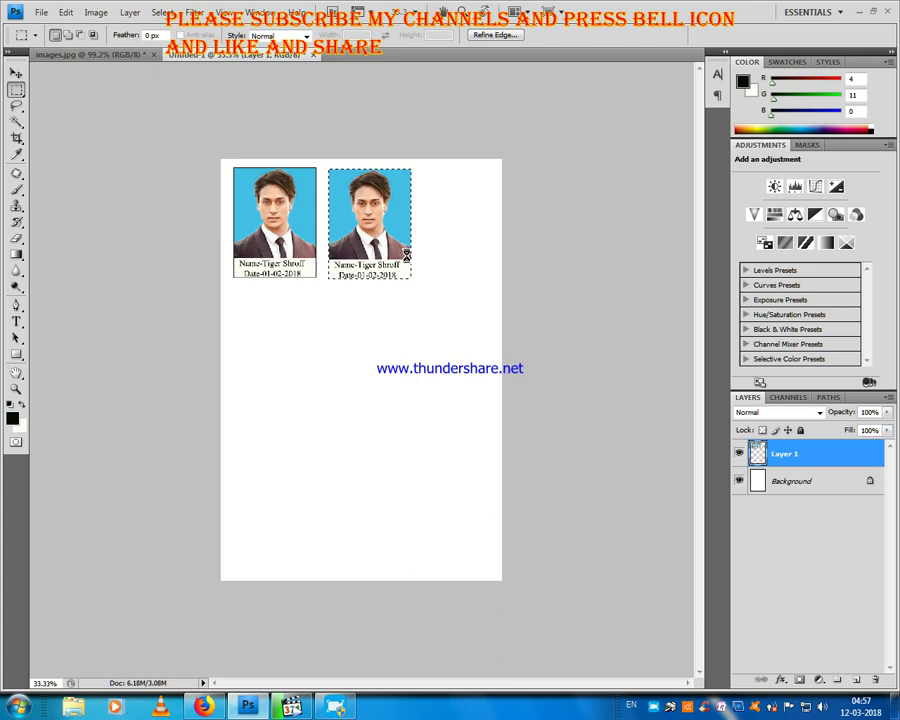
{"action": "key", "text": "shift+Left"}
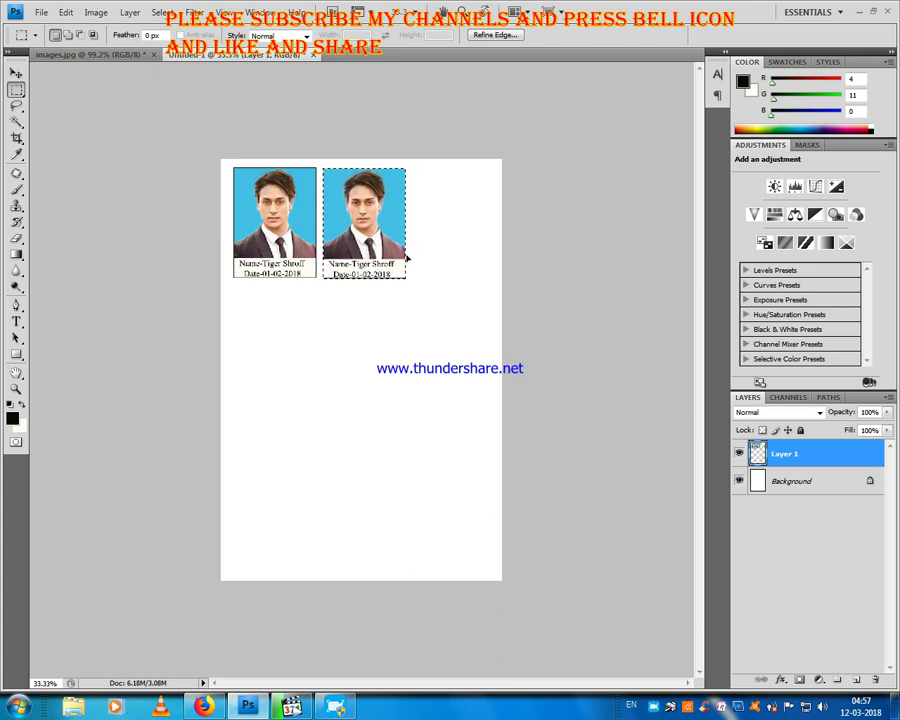
{"action": "key", "text": "Up"}
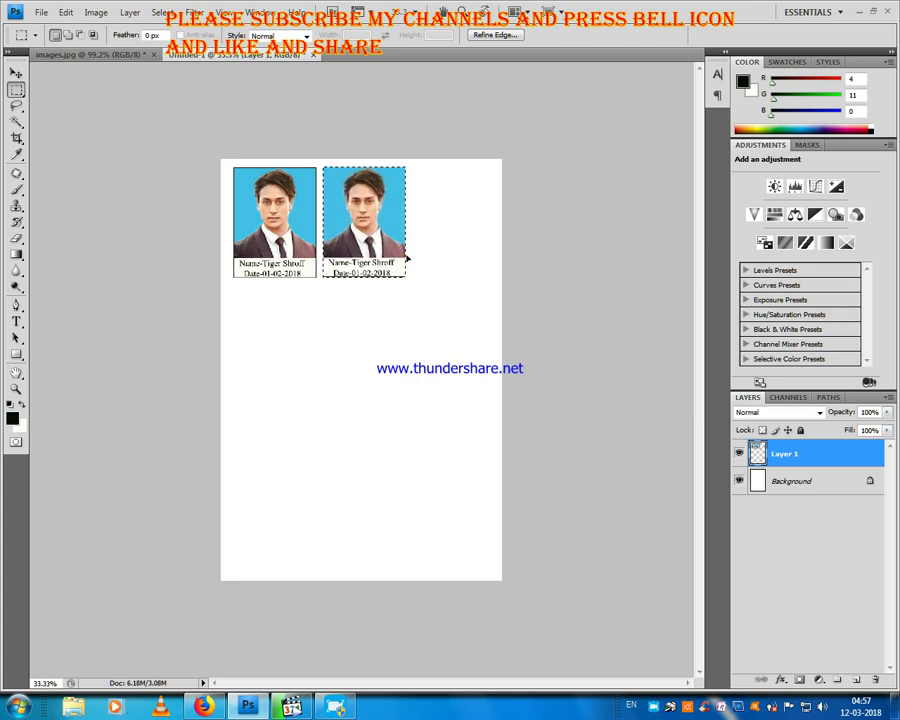
{"action": "left_click_drag", "start_coordinate": [404, 260], "coordinate": [495, 262]}
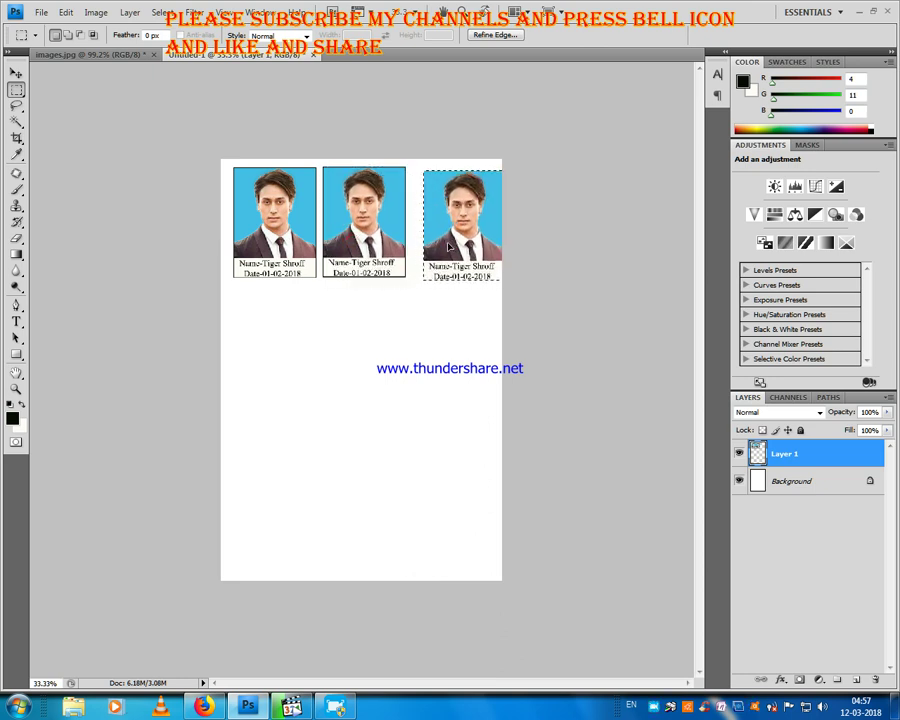
{"action": "key", "text": "shift+Left"}
{"action": "key", "text": "Up"}
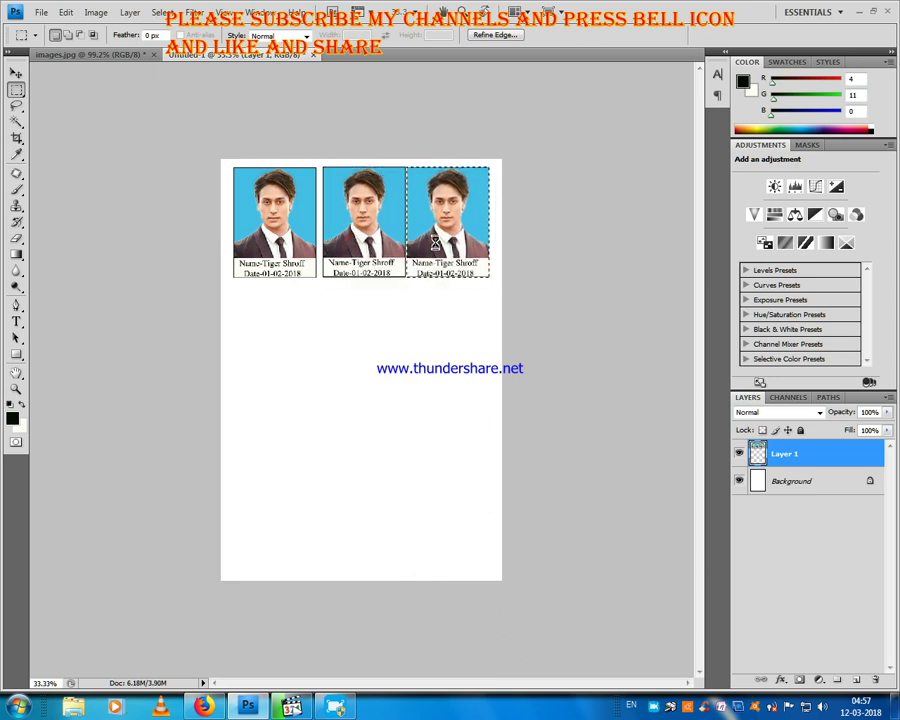
{"action": "key", "text": "shift+Right"}
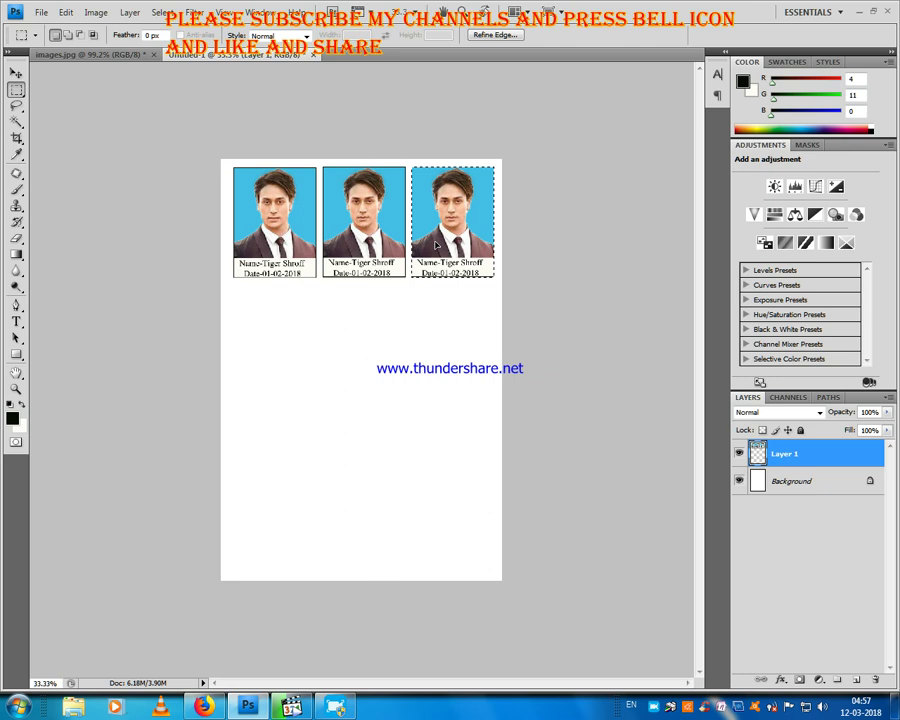
{"action": "left_click", "coordinate": [438, 350]}
Duplicate the top row twice to form aligned second and third rows of photos.
{"action": "left_click_drag", "start_coordinate": [171, 86], "coordinate": [540, 283]}
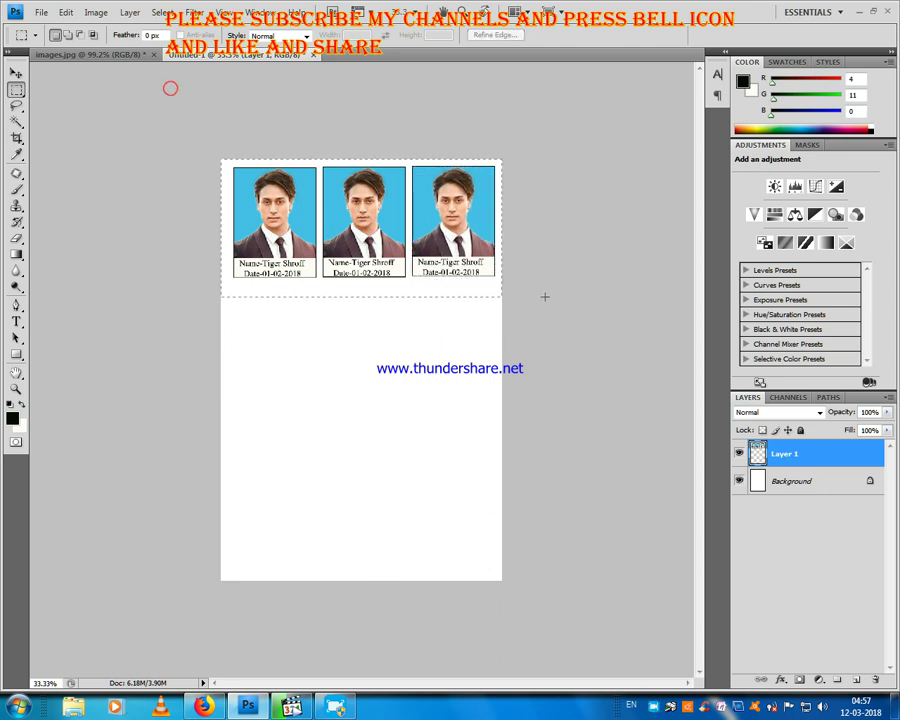
{"action": "mouse_move", "coordinate": [472, 243]}
{"action": "left_mouse_down"}
{"action": "mouse_move", "coordinate": [472, 385]}
{"action": "mouse_move", "coordinate": [482, 358]}
{"action": "left_mouse_up"}
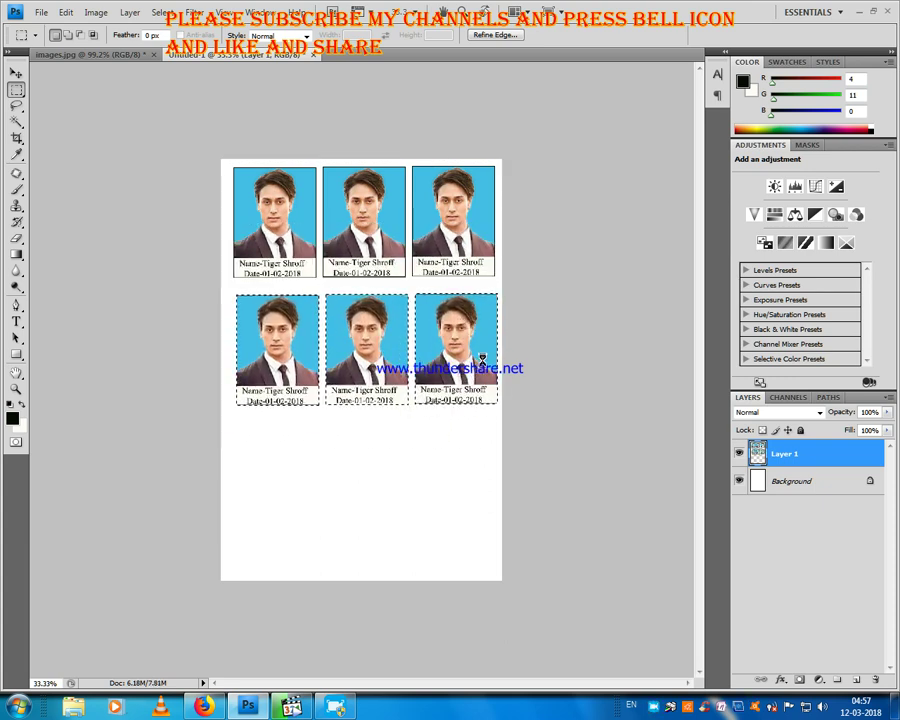
{"action": "key", "text": "Up"}
{"action": "key", "text": "Up"}
{"action": "key", "text": "Up"}
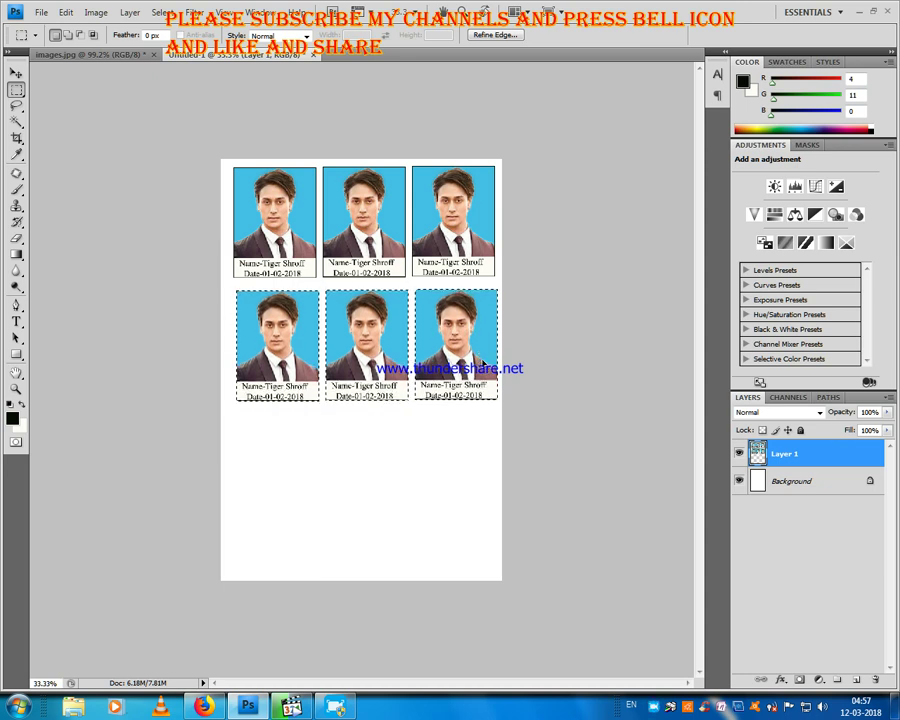
{"action": "key", "text": "Up"}
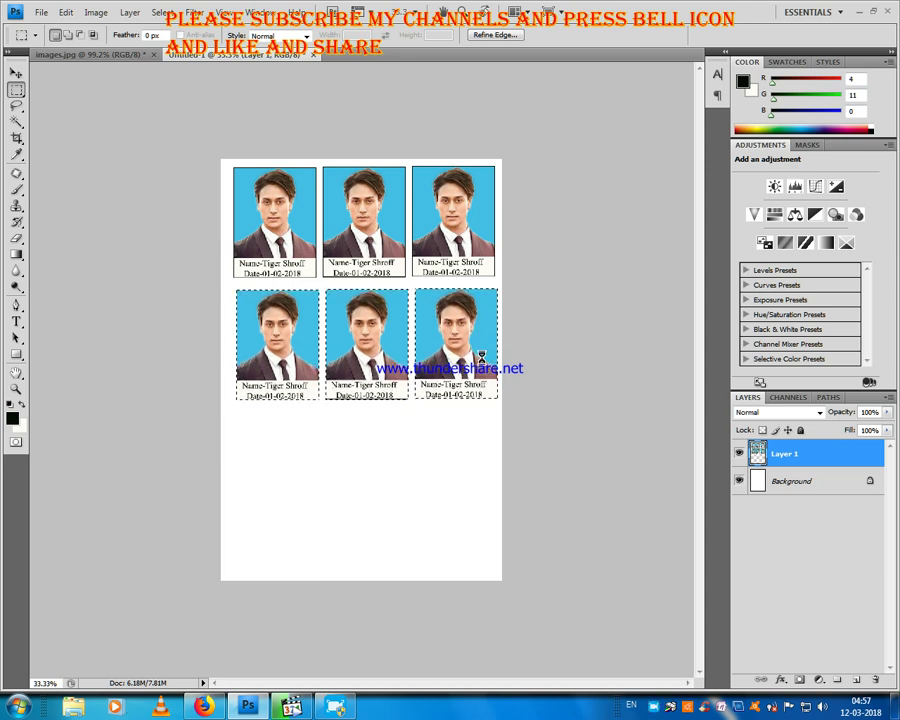
{"action": "key", "text": "Up"}
{"action": "key", "text": "Up"}
{"action": "key", "text": "Up"}
{"action": "key", "text": "Up"}
{"action": "key", "text": "Up"}
{"action": "key", "text": "Up"}
{"action": "key", "text": "Left"}
{"action": "key", "text": "Left"}
{"action": "key", "text": "Left"}
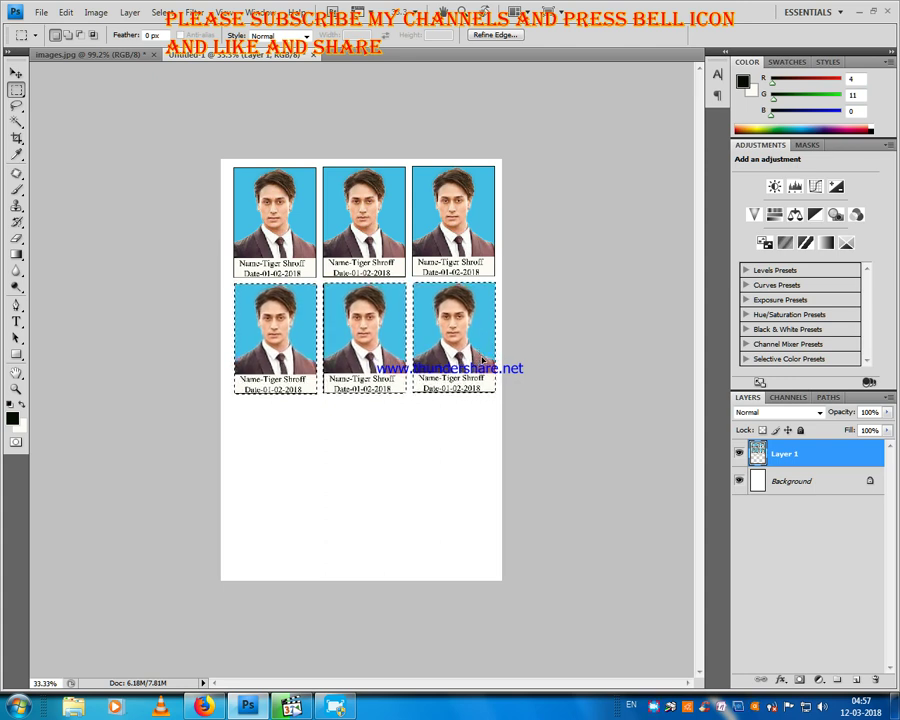
{"action": "mouse_move", "coordinate": [481, 357]}
{"action": "left_mouse_down"}
{"action": "mouse_move", "coordinate": [484, 505]}
{"action": "mouse_move", "coordinate": [478, 483]}
{"action": "left_mouse_up"}
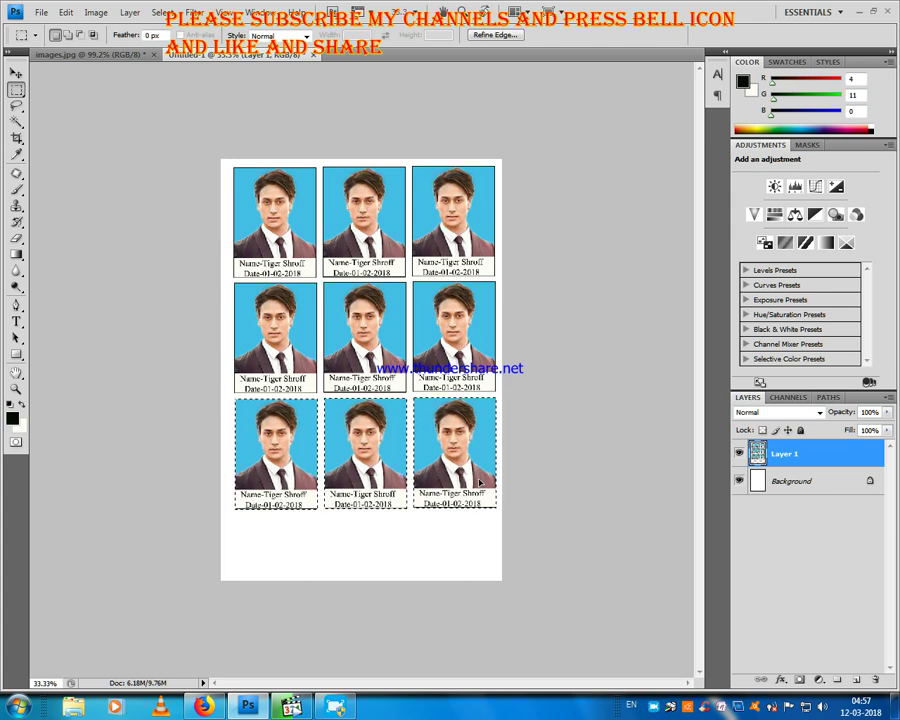
Enlarge the whole nine-photo grid to about 103.7% with Free Transform.
{"action": "left_click", "coordinate": [444, 563]}
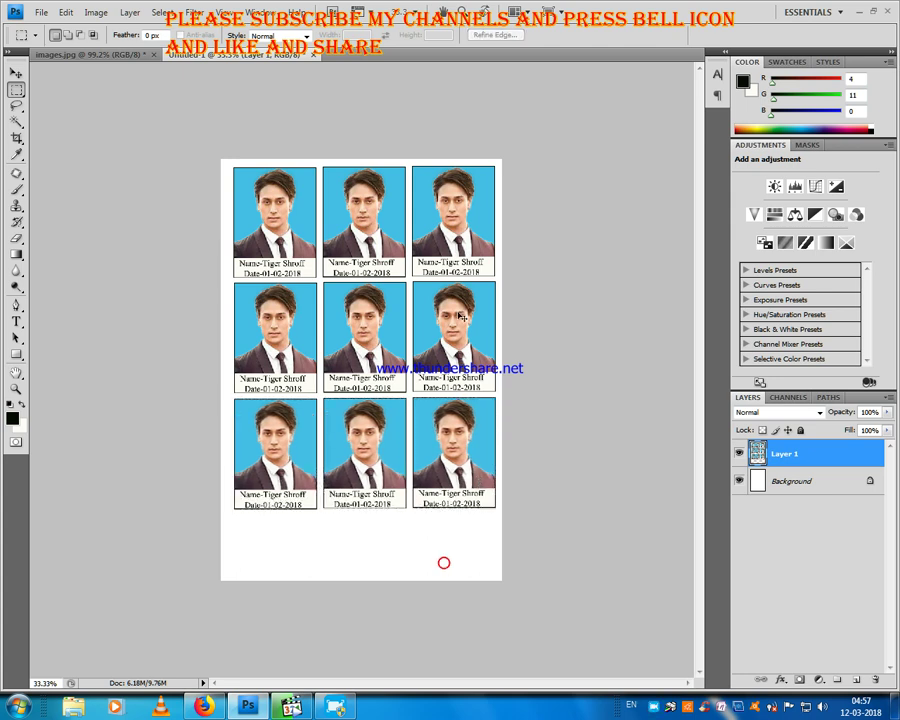
{"action": "right_click", "coordinate": [457, 325]}
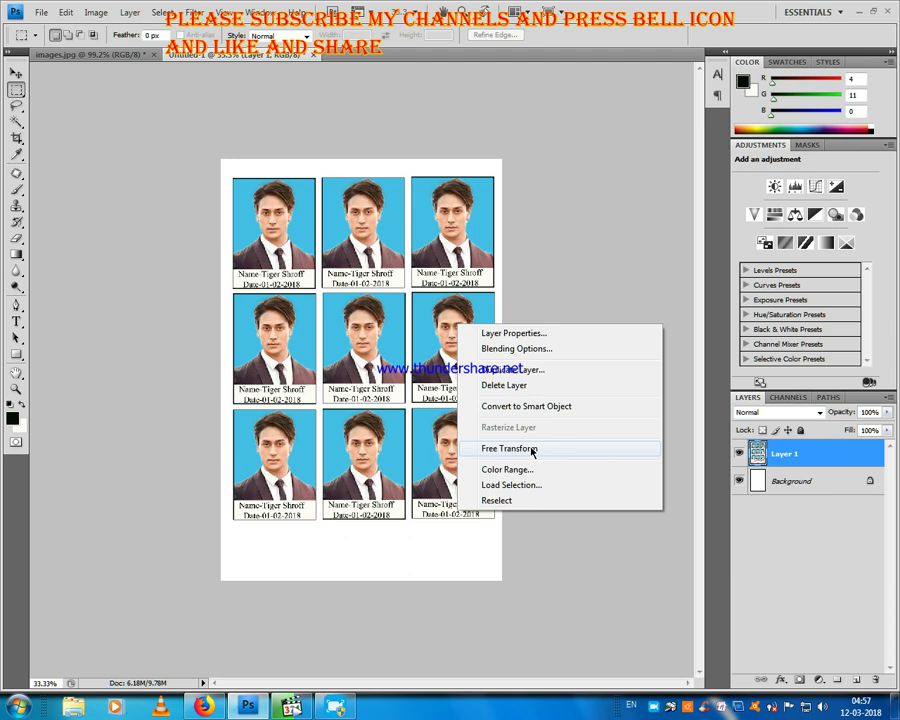
{"action": "left_click", "coordinate": [530, 448]}
{"action": "left_click_drag", "start_coordinate": [492, 179], "coordinate": [504, 180]}
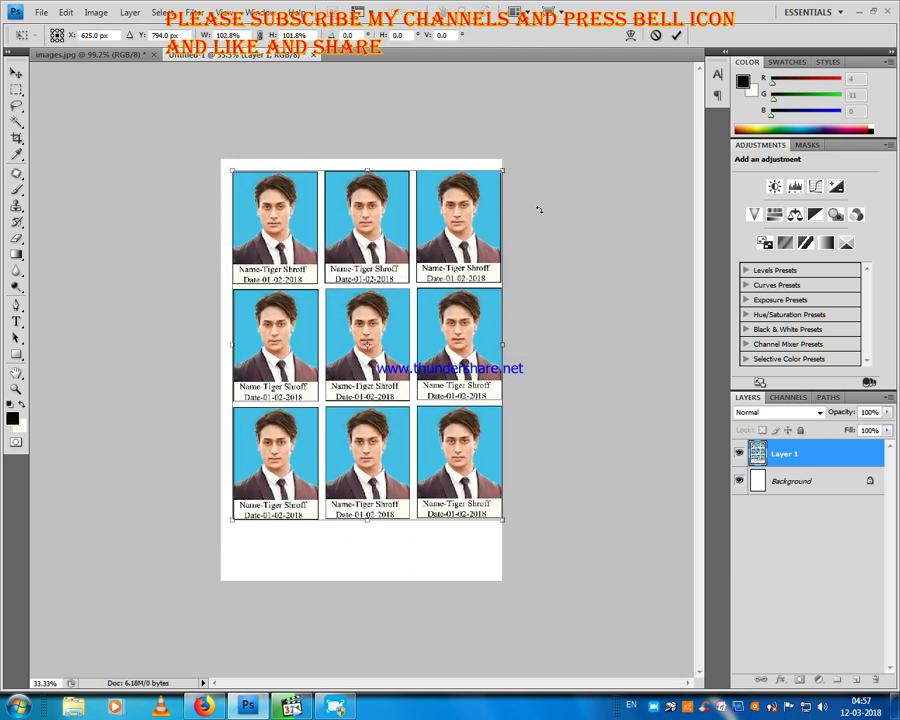
{"action": "key", "text": "Return"}
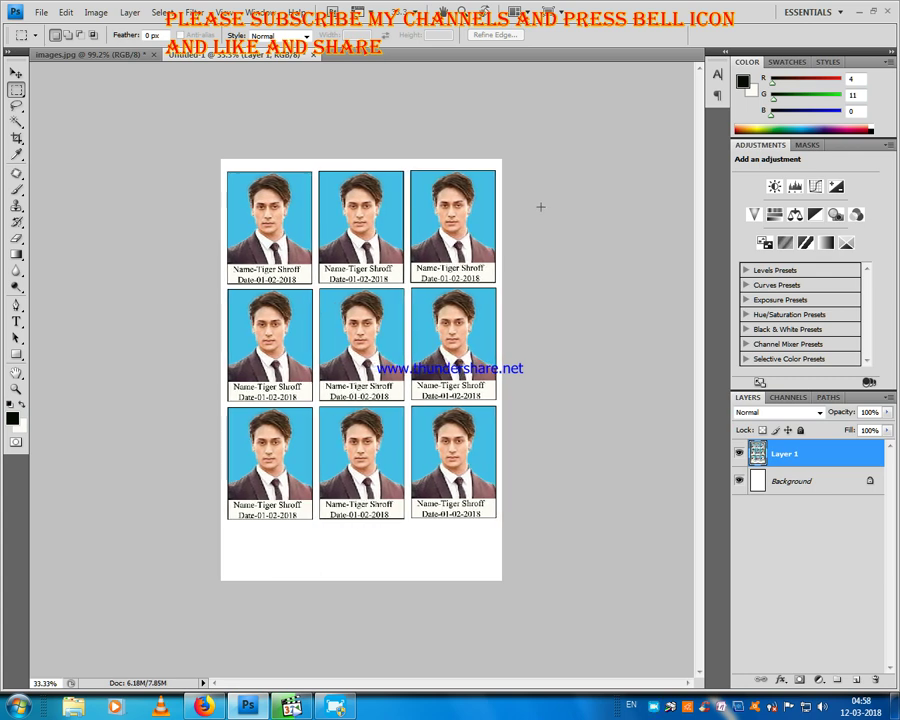
{"action": "scroll", "coordinate": [540, 207], "scroll_direction": "down", "scroll_amount": 1}
{"action": "scroll", "coordinate": [528, 290], "scroll_direction": "up", "scroll_amount": 1}
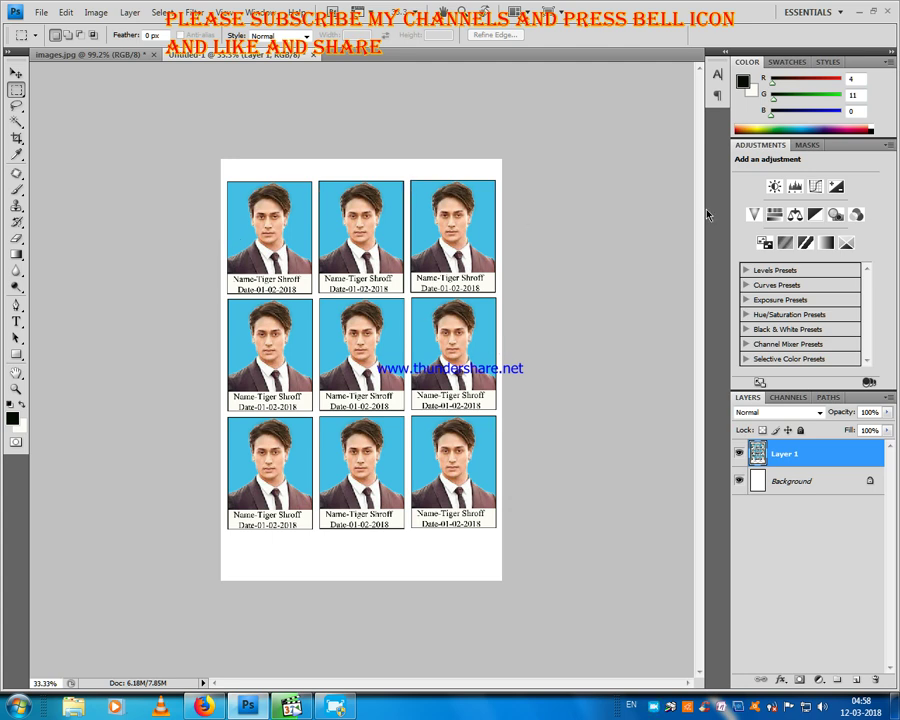
Minimize Photoshop and bring up the screen recorder's tray options to stop recording.
{"action": "left_click", "coordinate": [857, 12]}
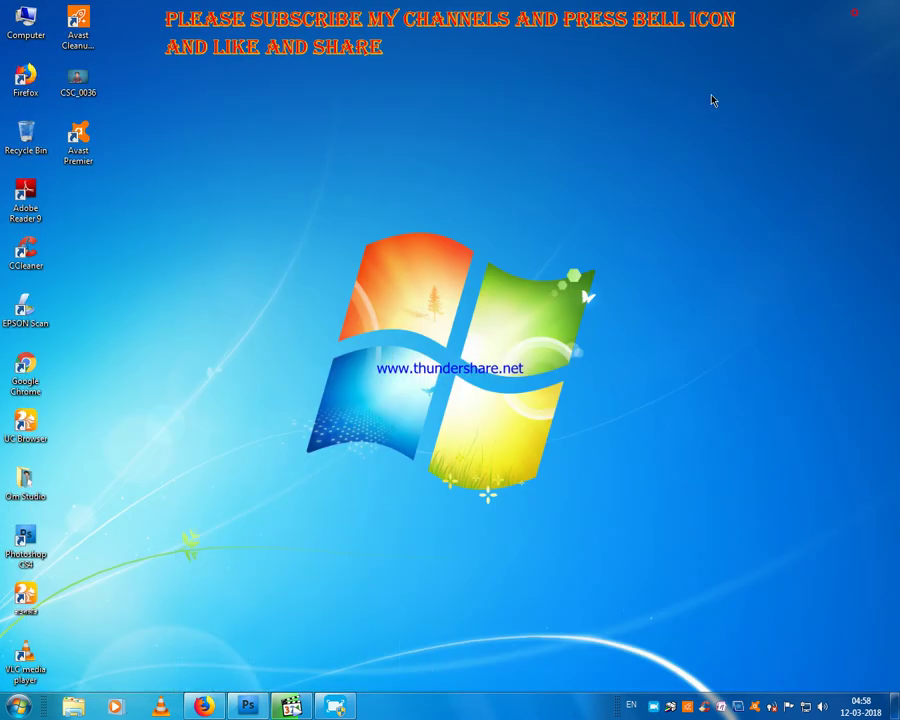
{"action": "left_click_drag", "start_coordinate": [105, 5], "coordinate": [883, 169]}
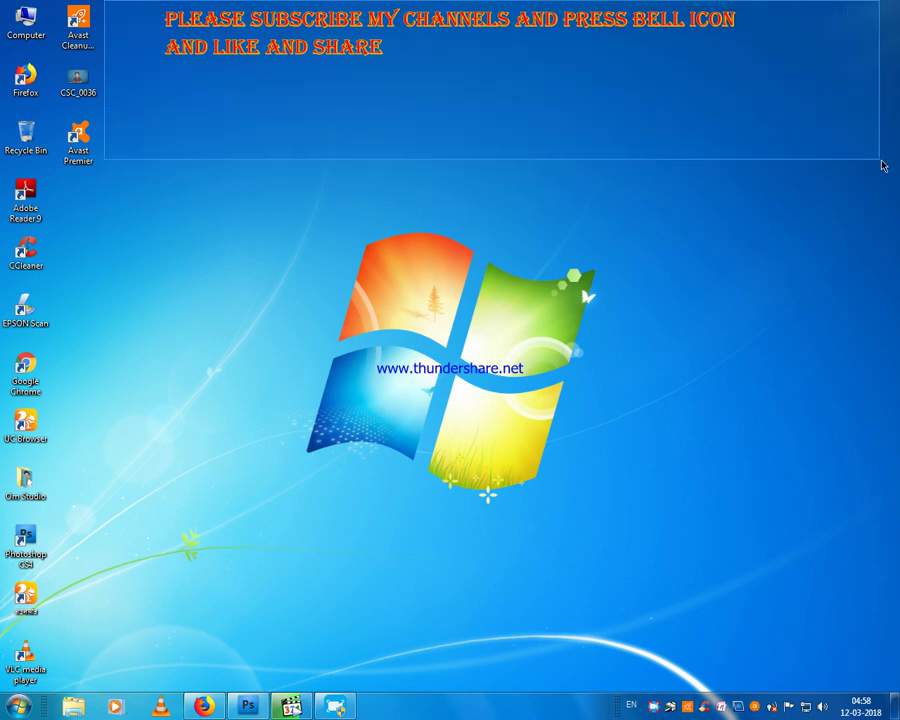
{"action": "left_click_drag", "start_coordinate": [883, 169], "coordinate": [877, 165]}
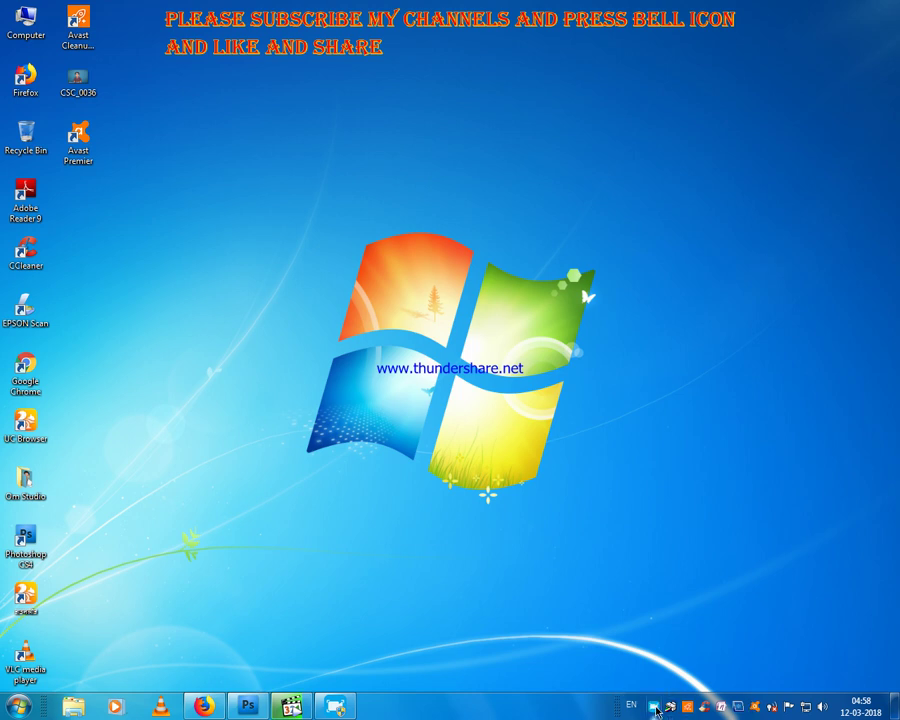
{"action": "right_click", "coordinate": [655, 708]}
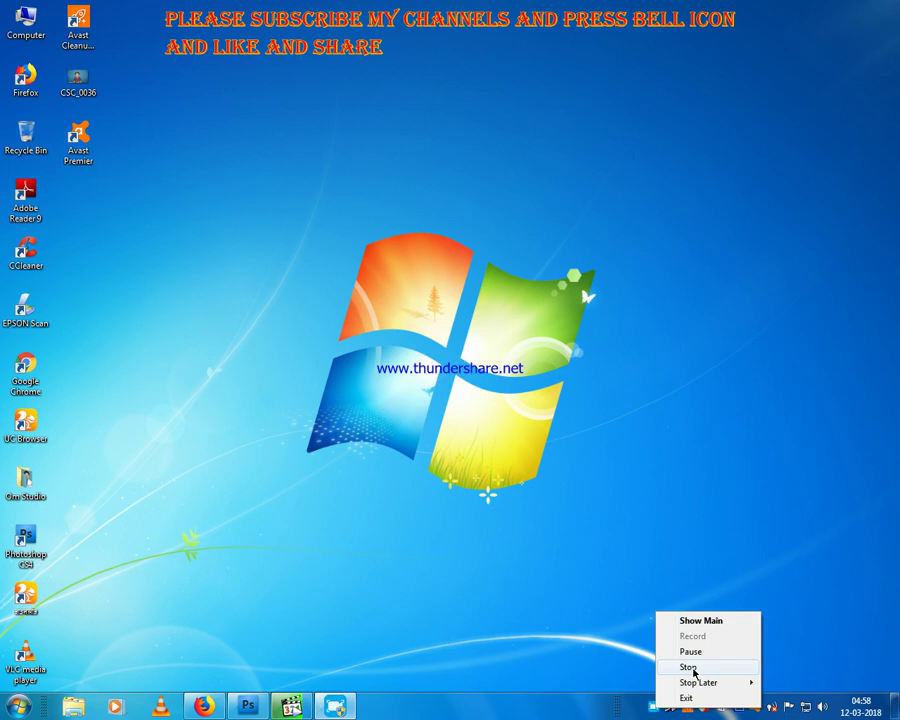